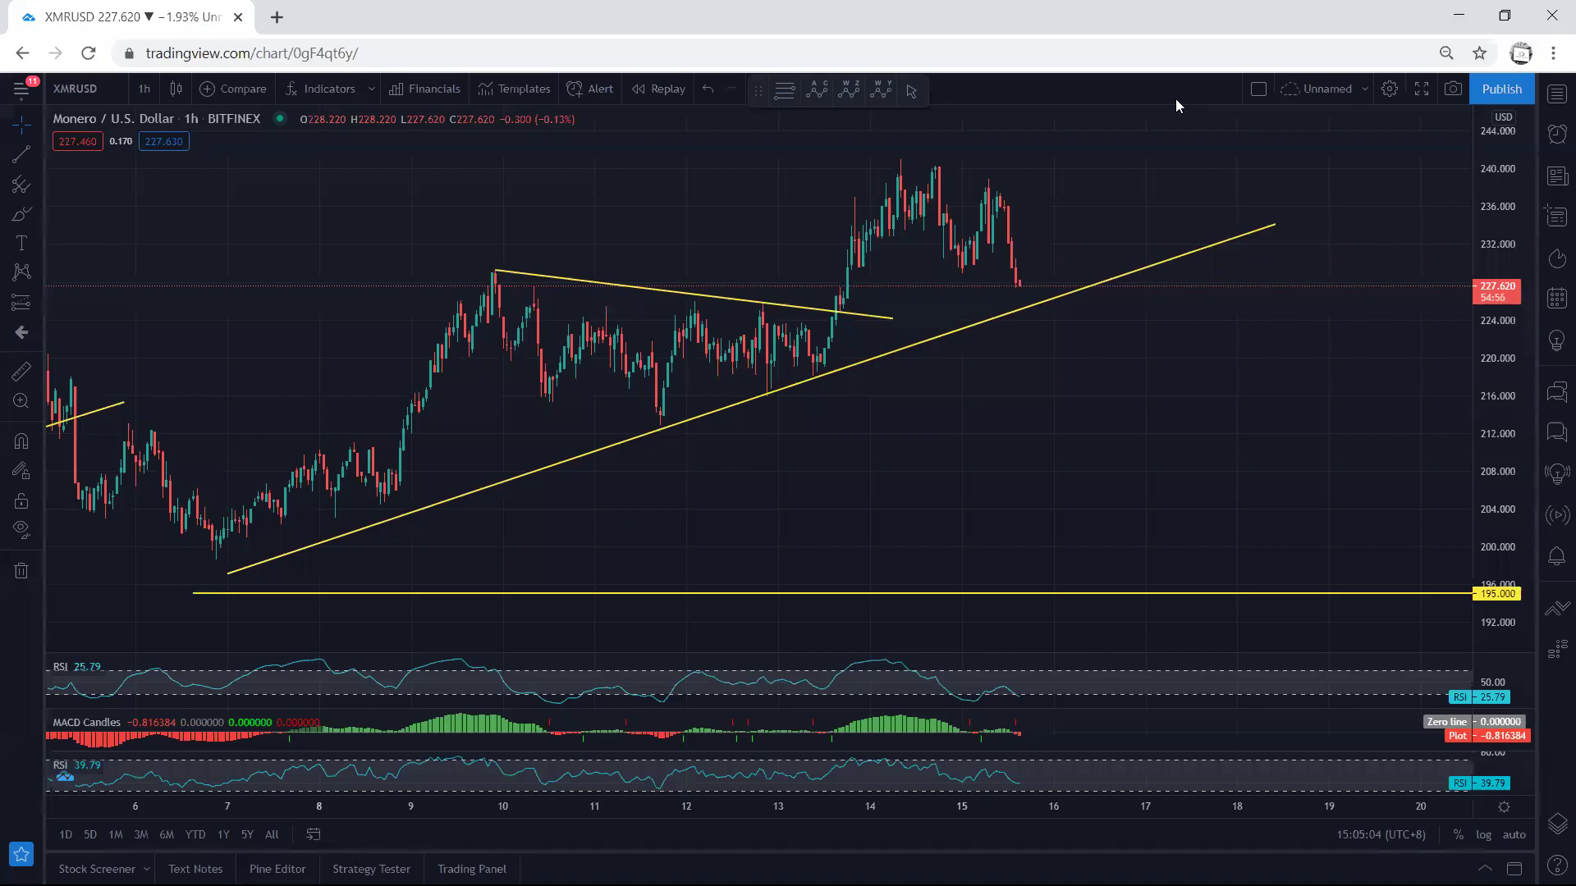
Stretch the price scale, then sketch blue marks on candles crossing the descending yellow line and erase them
drag(1504, 388, 1477, 359)
drag(1105, 383, 1087, 397)
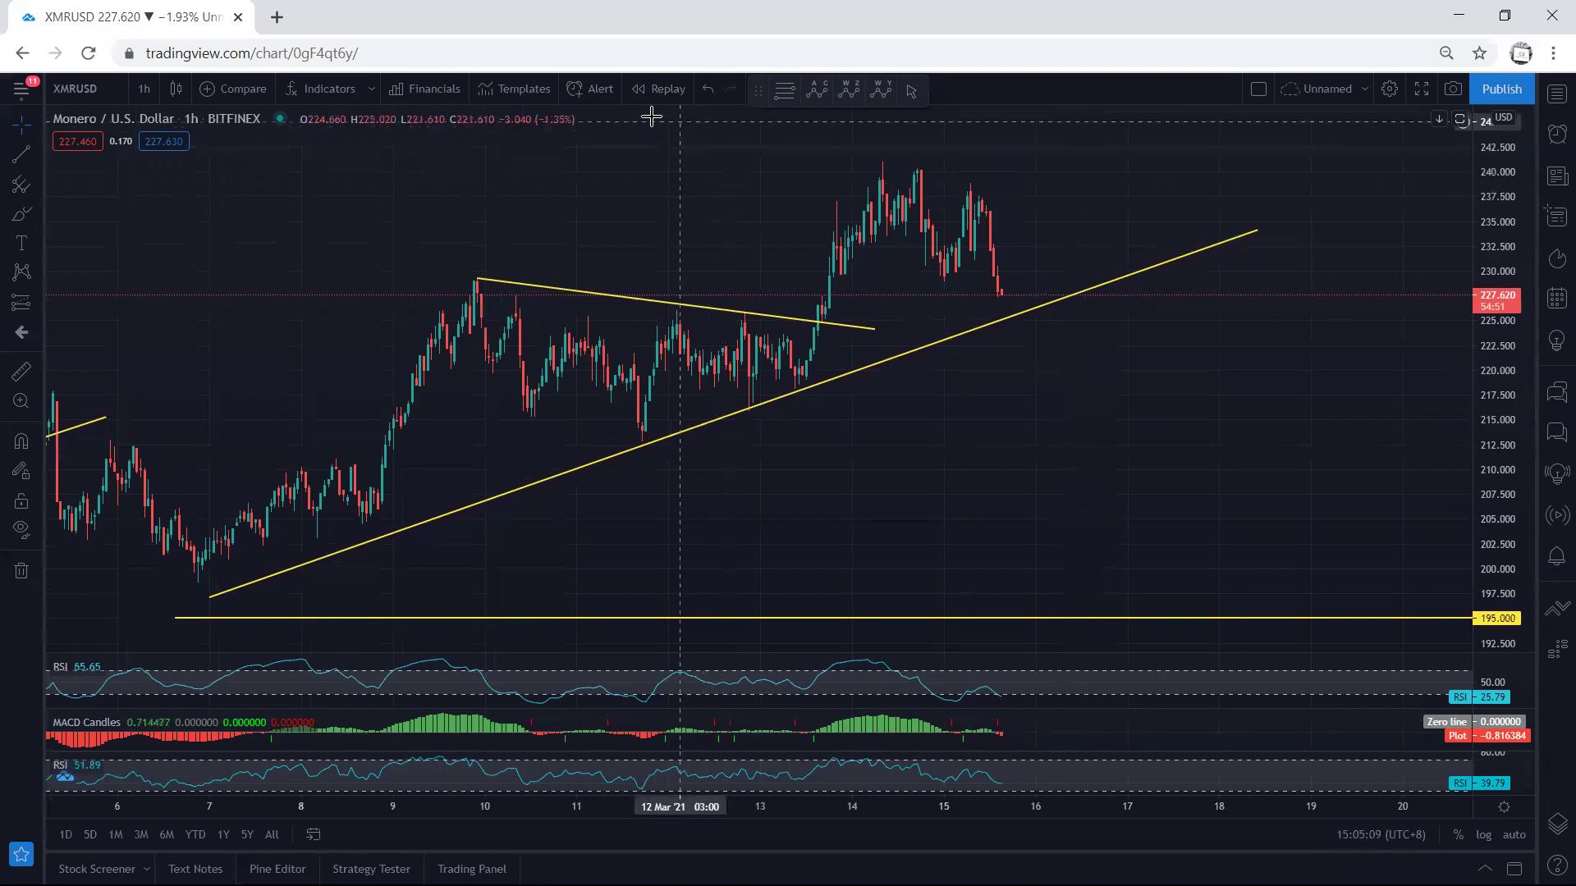
key(ctrl+shift+3)
drag(883, 215, 886, 215)
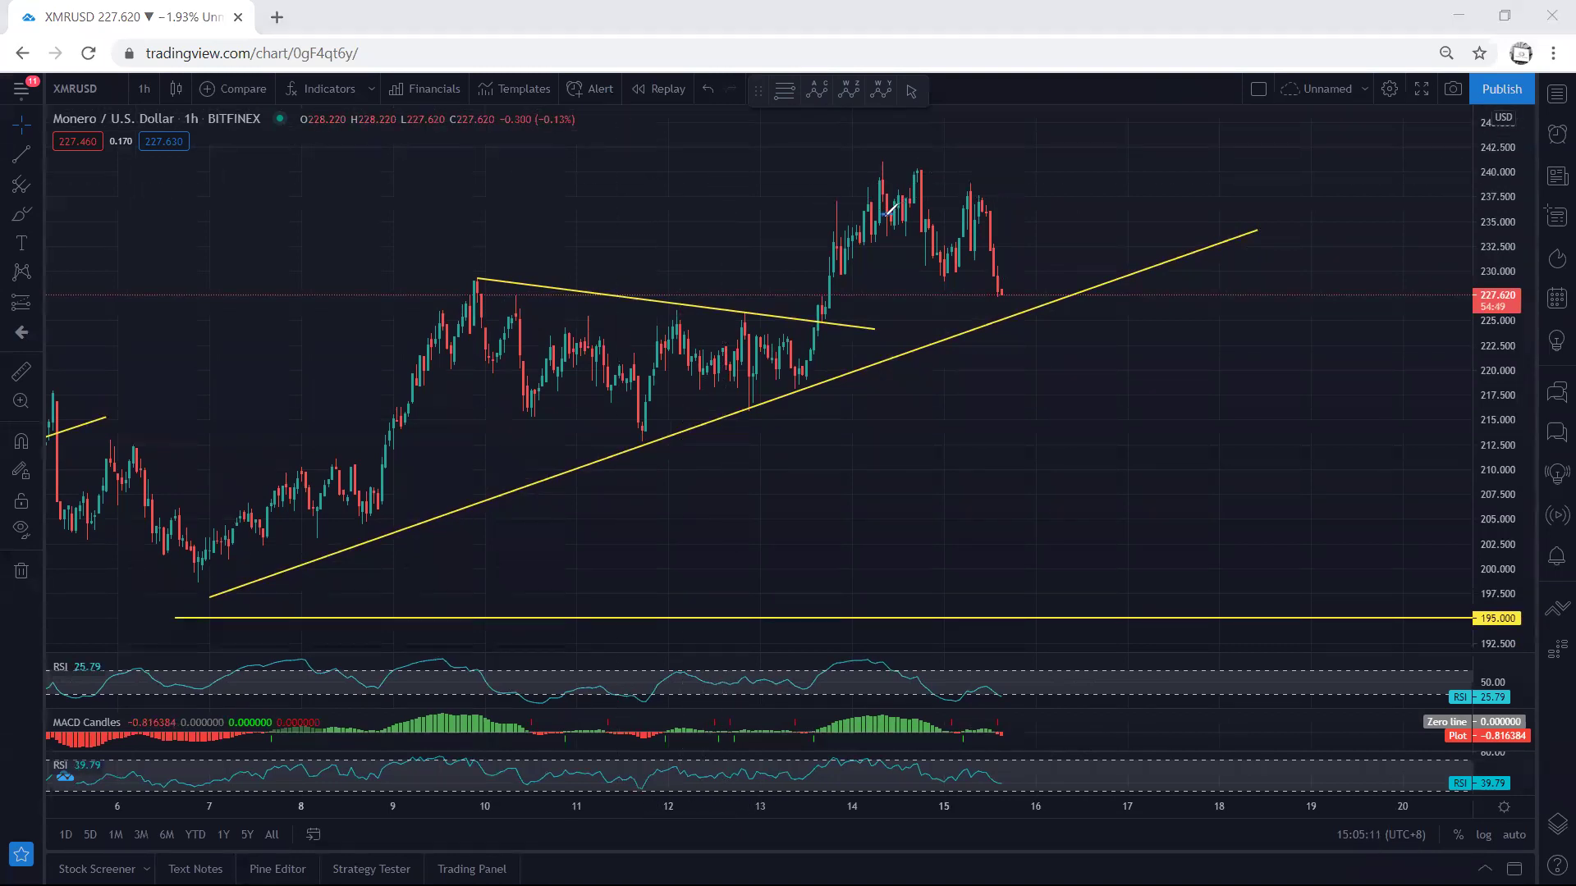
mouse_move(801, 309)
mouse_down()
mouse_move(832, 319)
mouse_move(817, 310)
mouse_up()
drag(843, 238, 890, 215)
key(ctrl+shift+7)
Shift the chart slightly right and mark the recent top and day-10 high in blue
drag(538, 172, 581, 167)
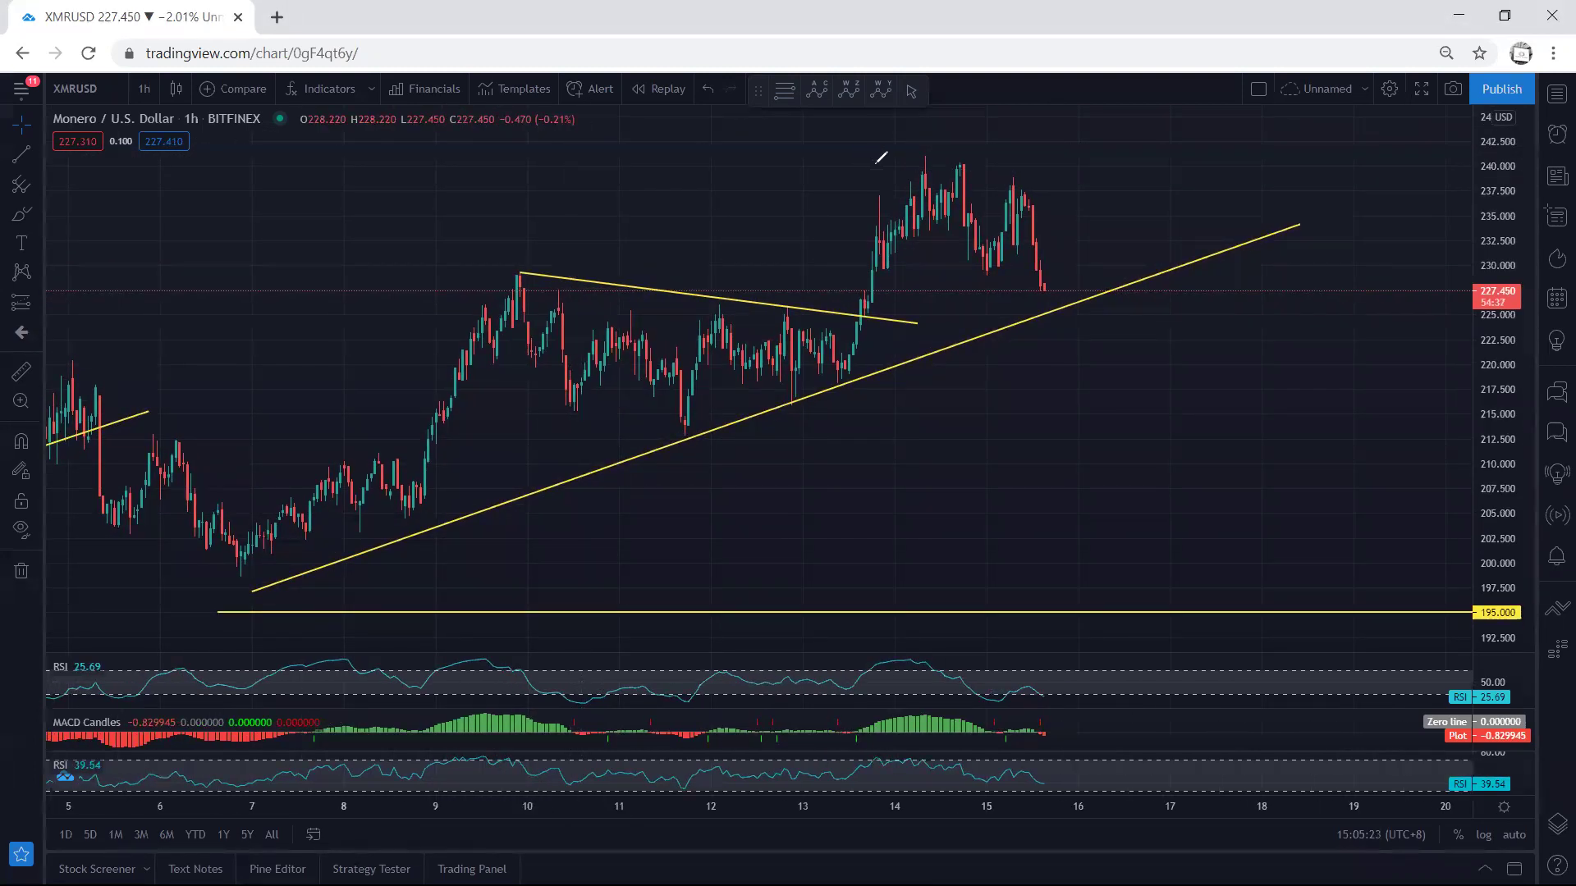
drag(903, 156, 931, 155)
drag(554, 275, 498, 272)
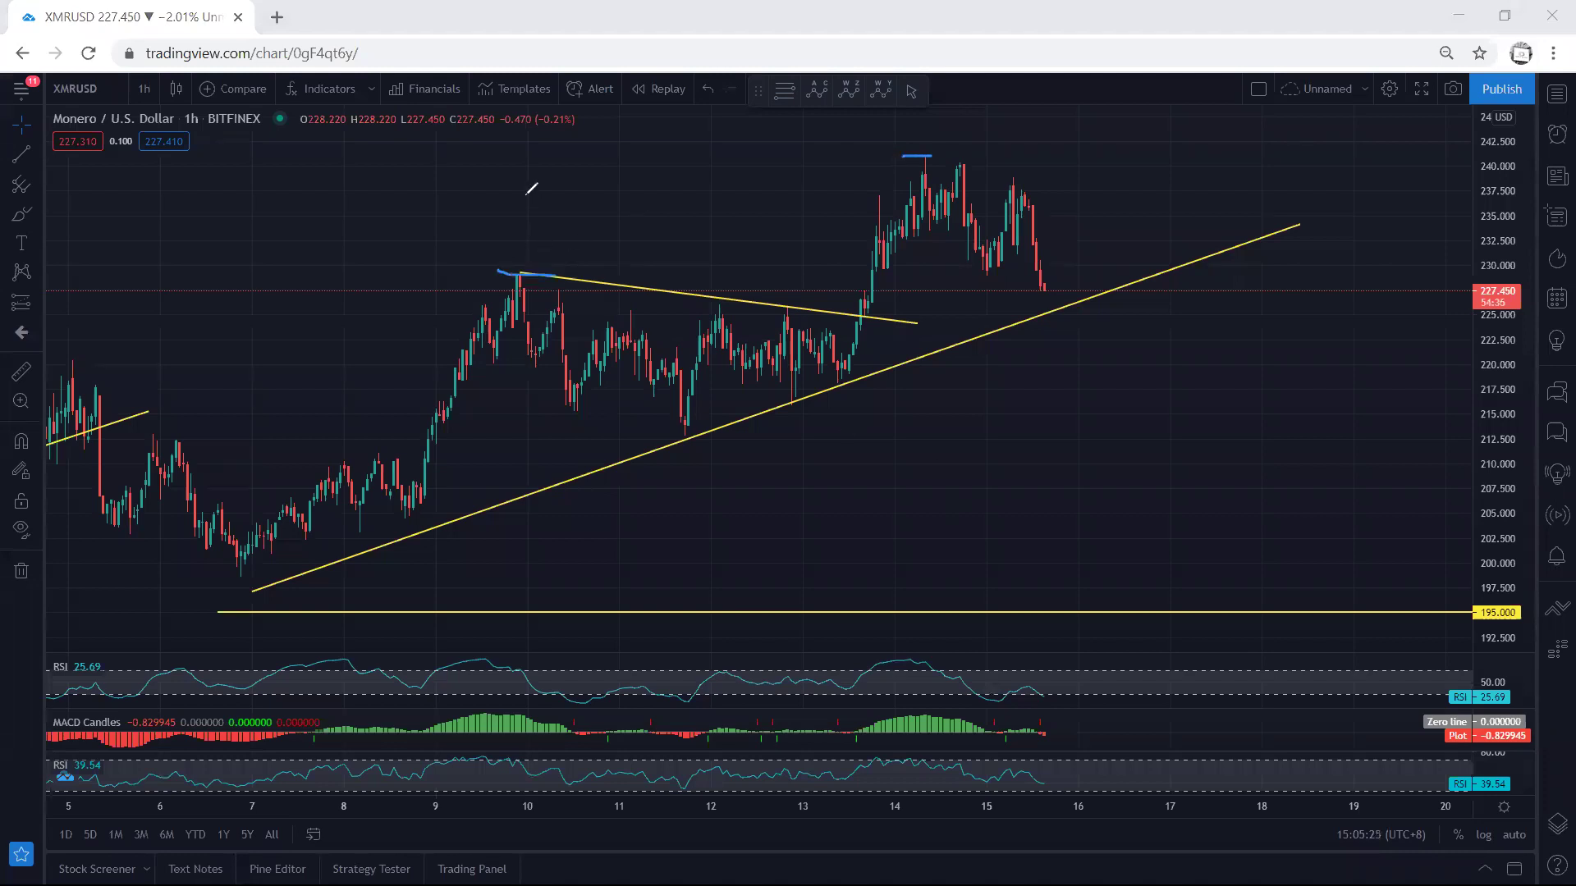
Maximize and restore the MACD and RSI panes, then sketch and clear a blue pullback from the top
double_click(1091, 728)
double_click(1072, 383)
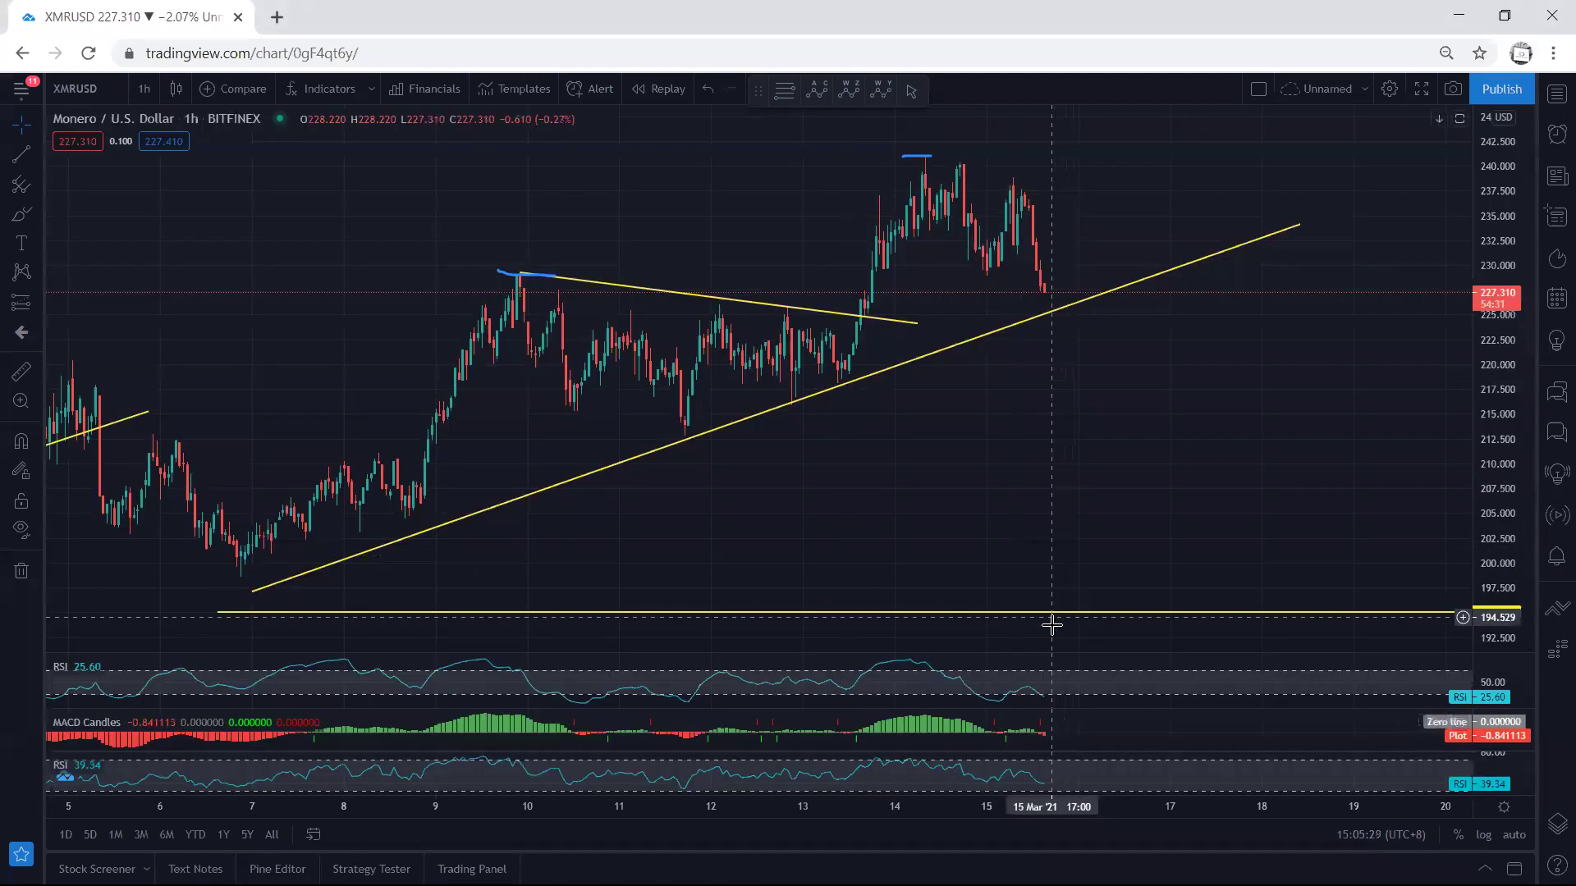
double_click(1086, 685)
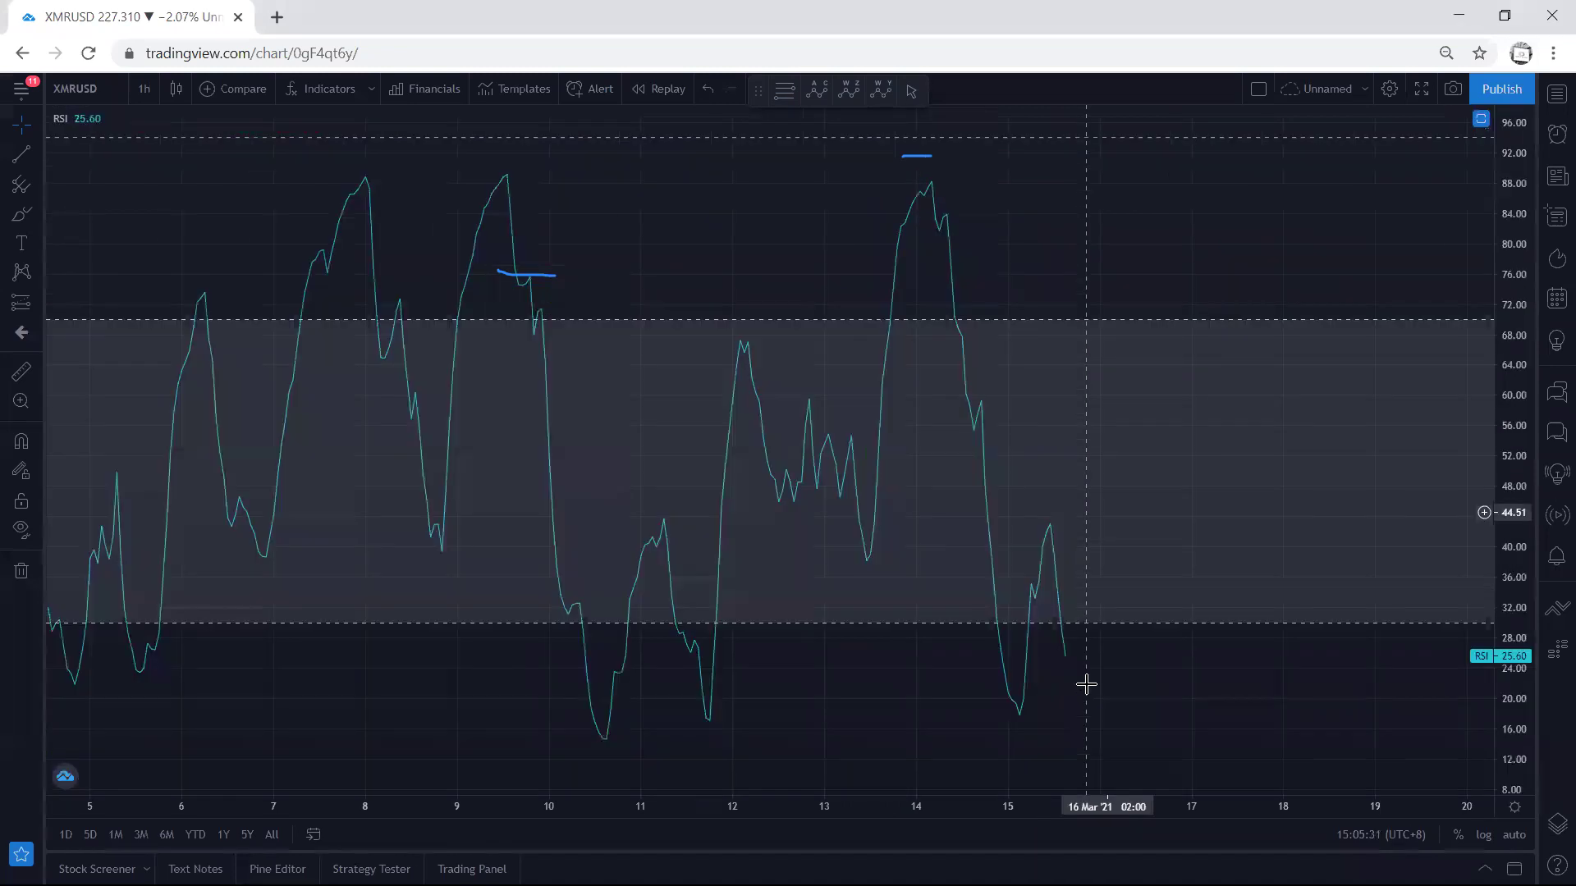
double_click(916, 182)
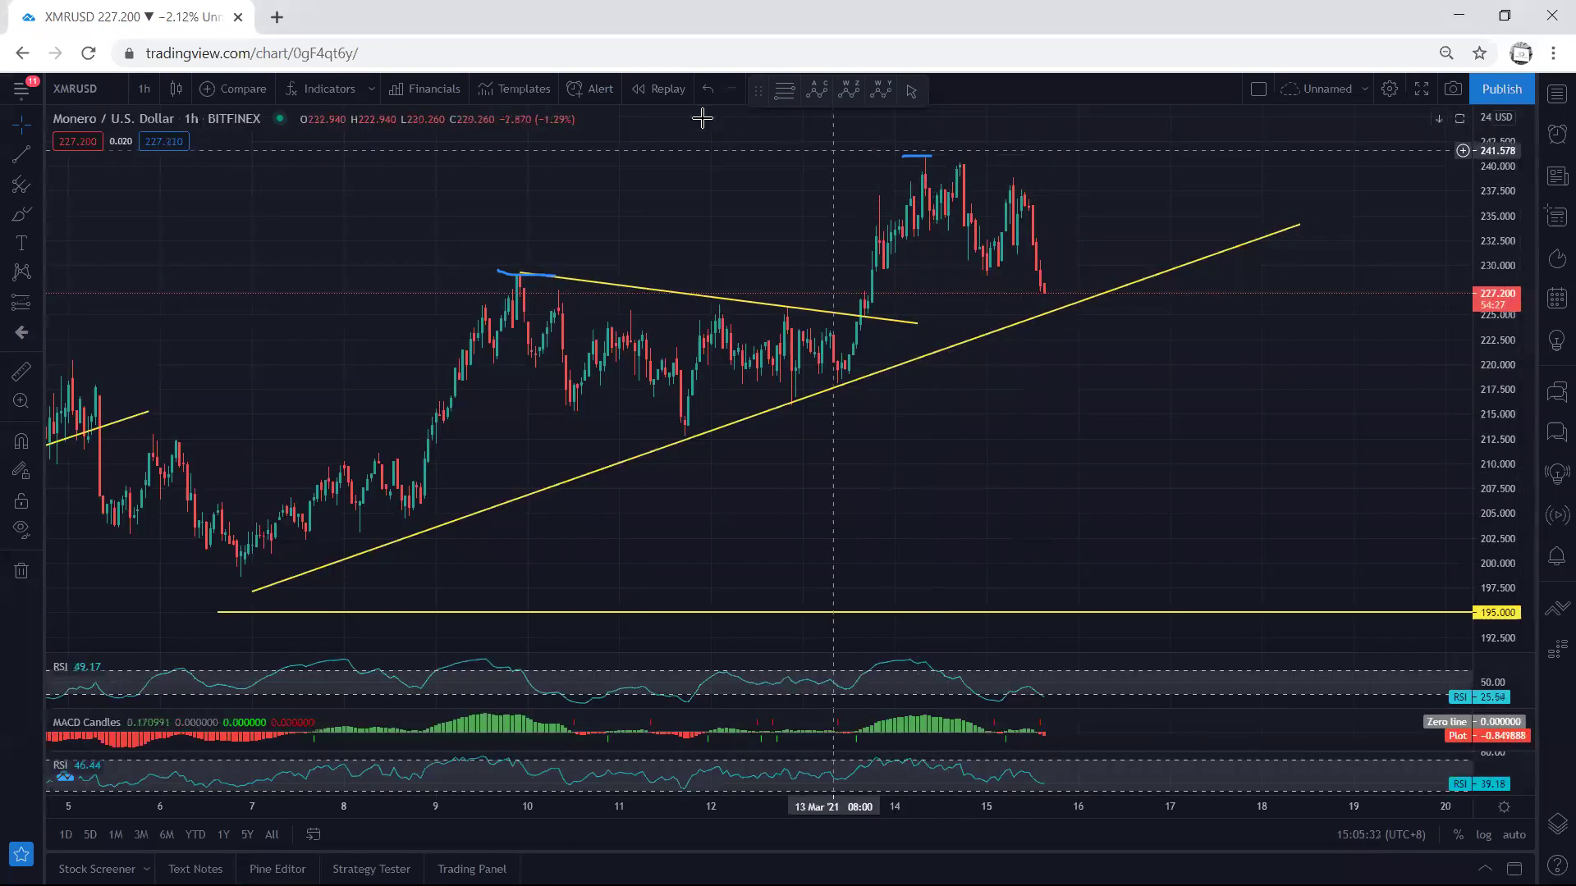
drag(930, 182, 1024, 281)
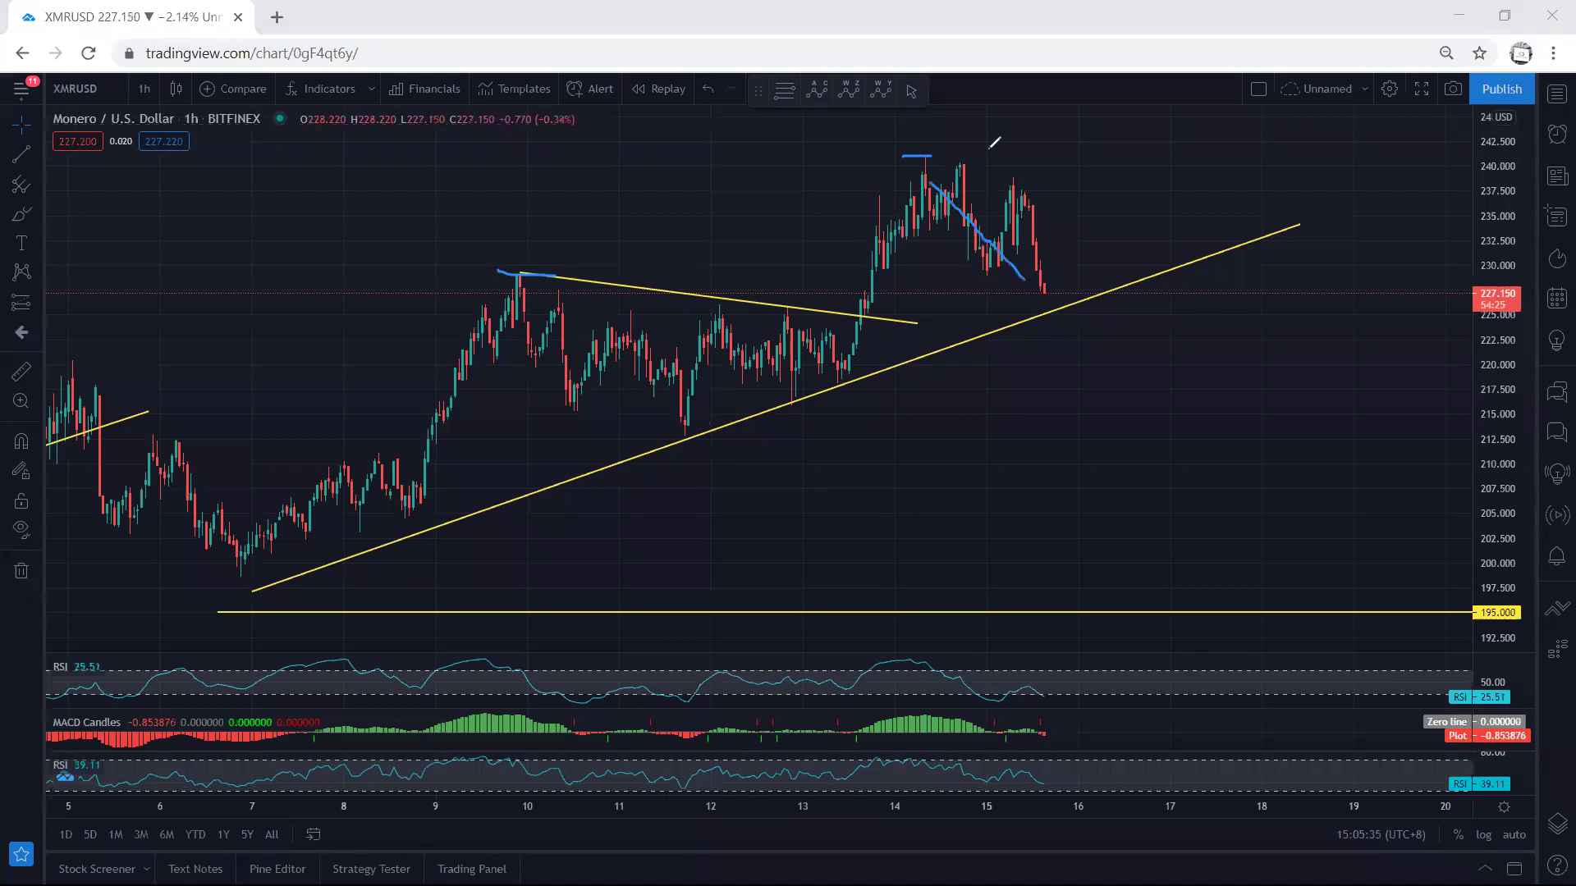
key(Escape)
Switch the chart to 15-minute candles and sketch blue curves tracing the rising move
click(144, 89)
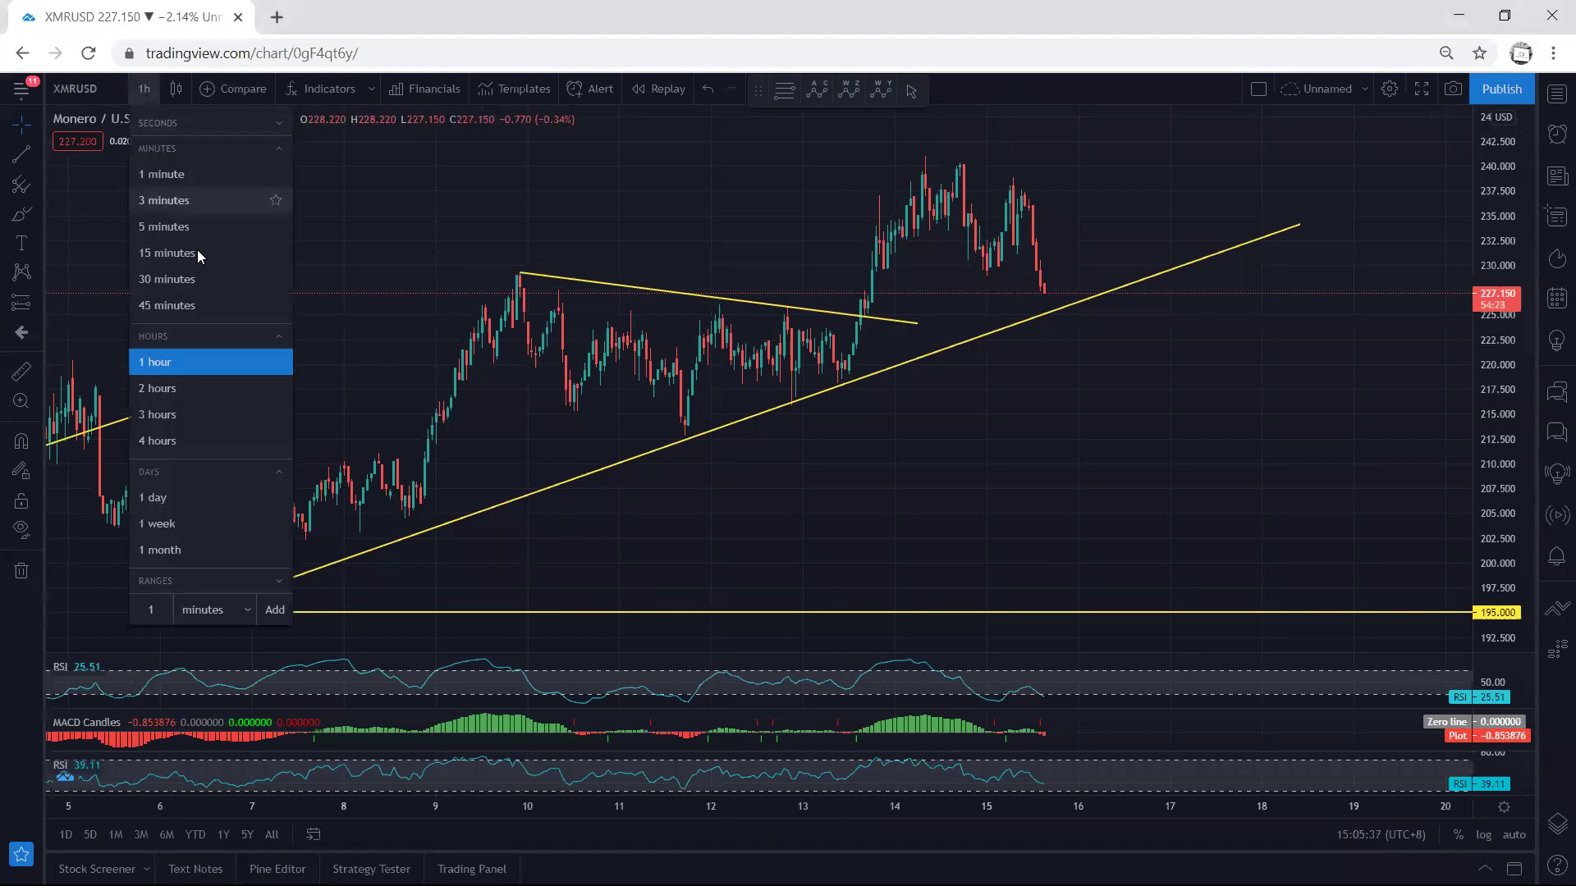
click(173, 249)
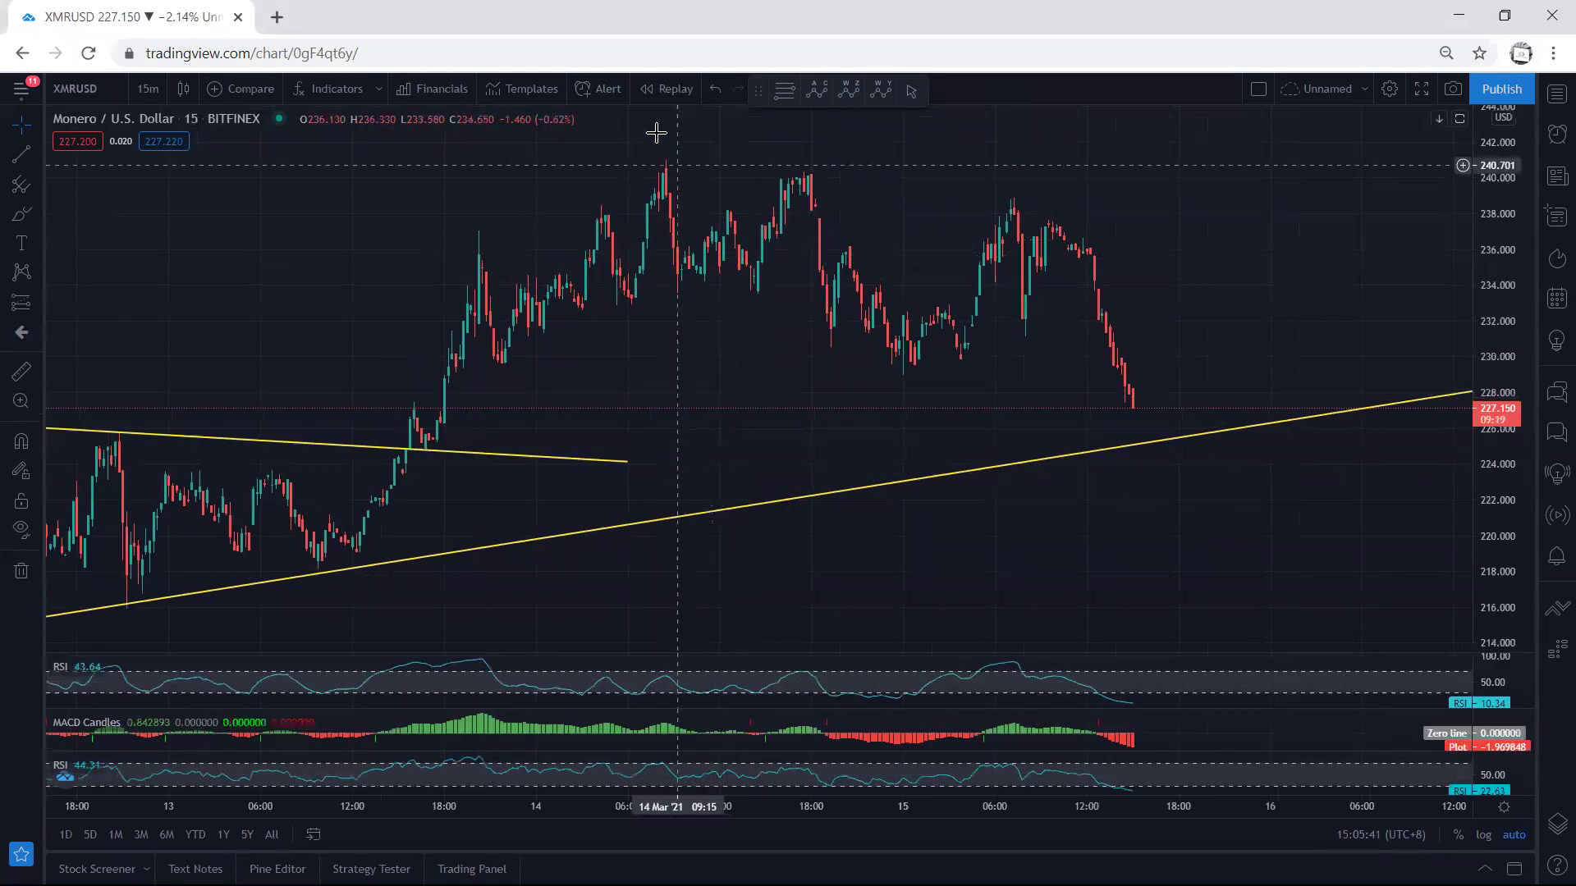
drag(480, 234, 652, 176)
mouse_move(494, 353)
mouse_down()
mouse_move(696, 281)
mouse_move(807, 161)
mouse_up()
Mark the 15-minute high and draw a blue projection down toward the trendline
drag(651, 162, 676, 163)
mouse_move(435, 337)
mouse_down()
mouse_move(488, 279)
mouse_move(800, 181)
mouse_move(996, 353)
mouse_move(1096, 403)
mouse_move(1080, 411)
mouse_up()
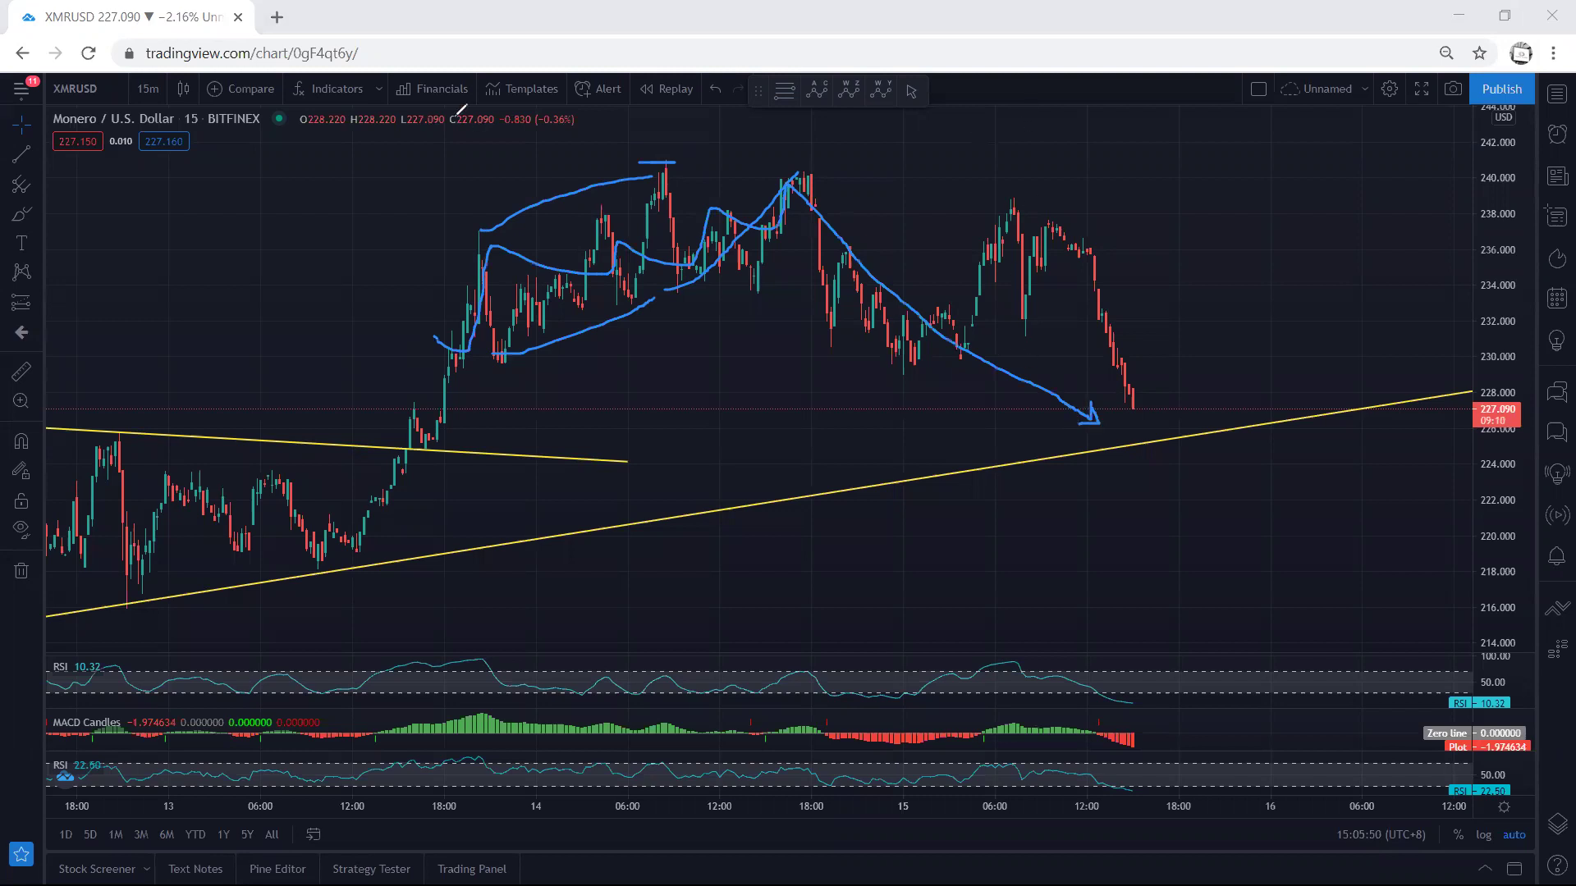
click(151, 87)
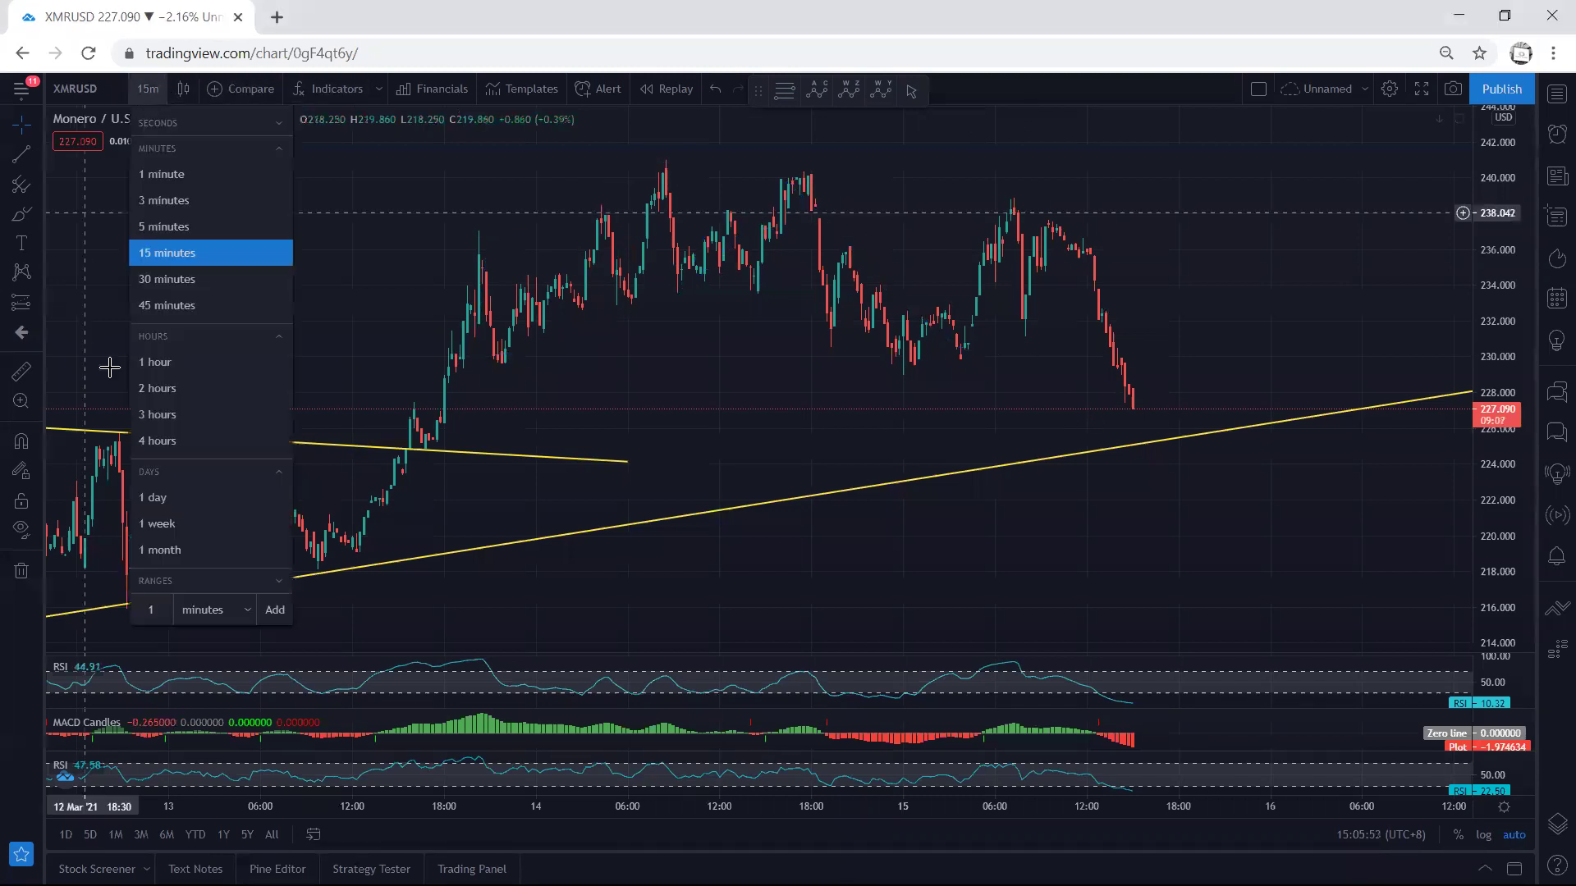
Go back to 1-hour candles, reveal earlier candles, then switch to the daily timeframe
click(158, 367)
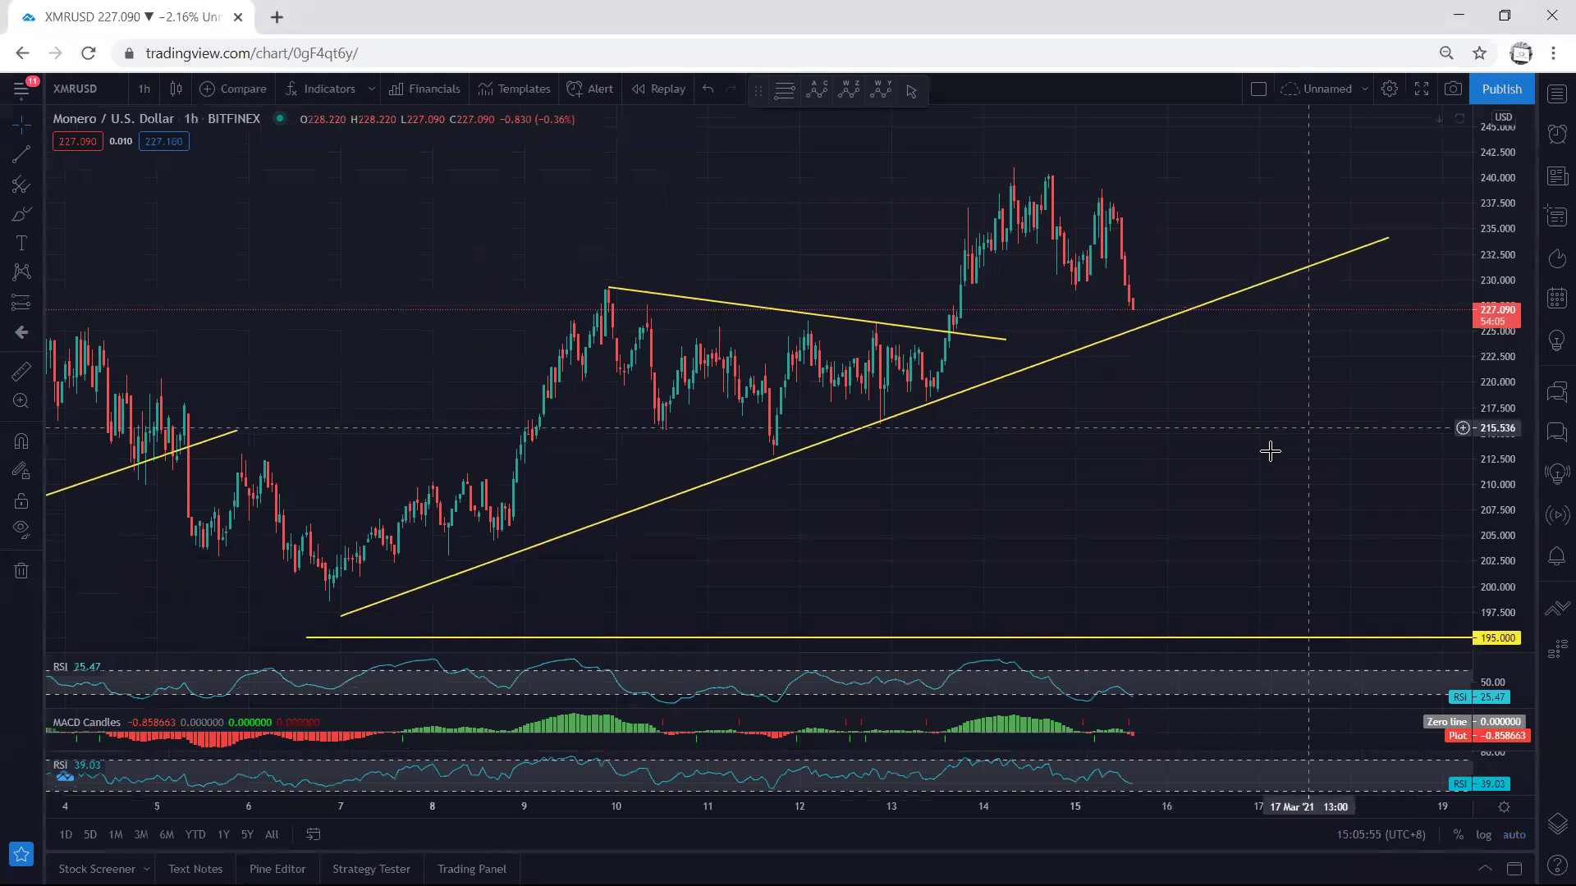
drag(1270, 450, 1161, 468)
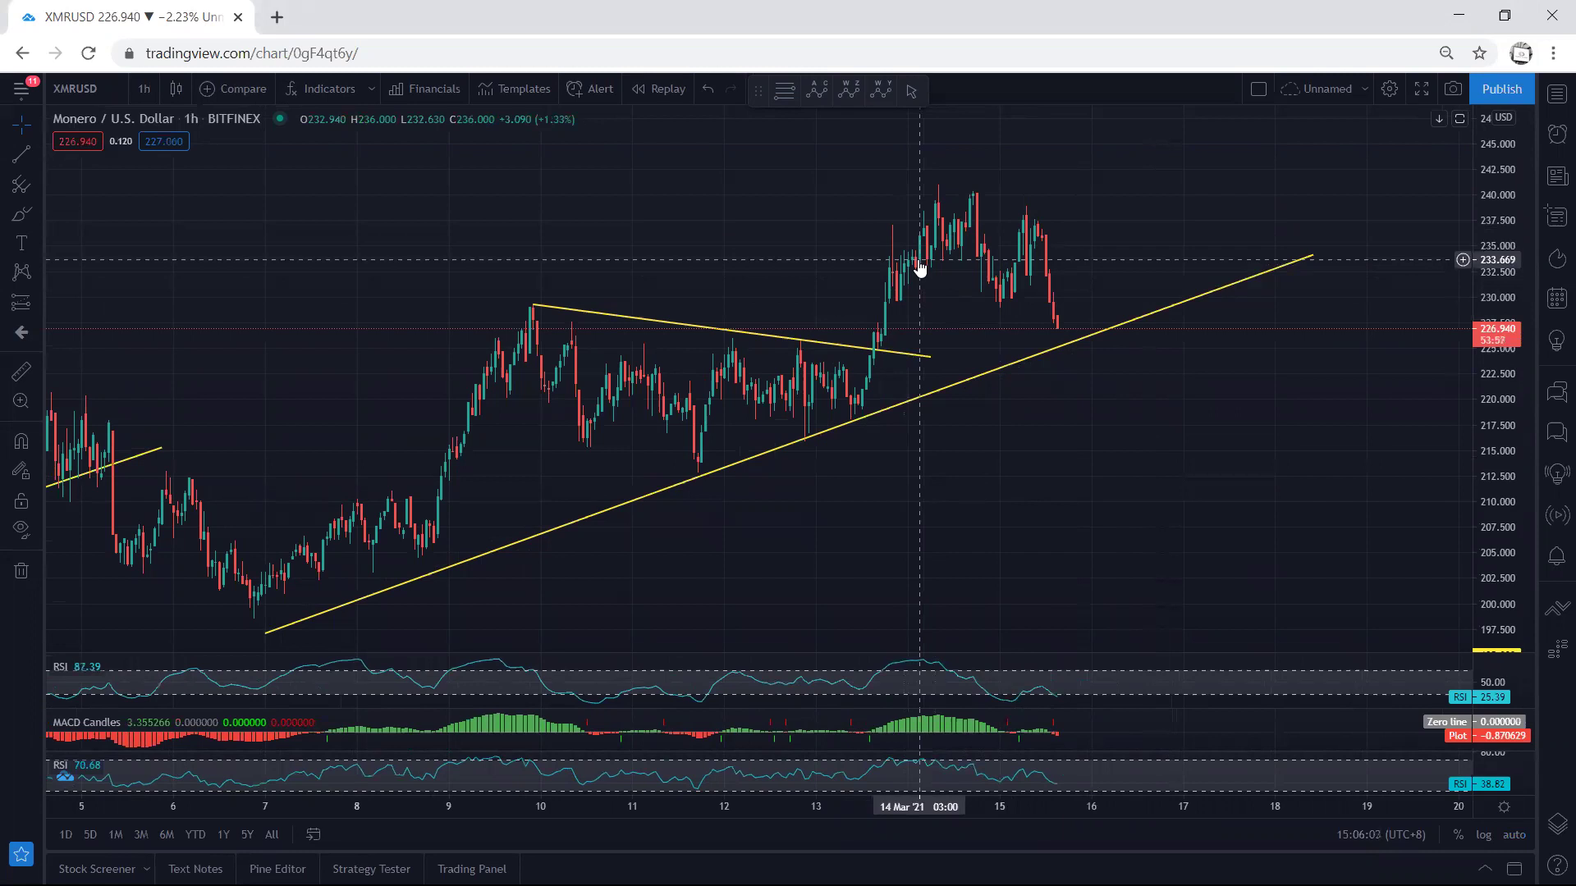
click(147, 88)
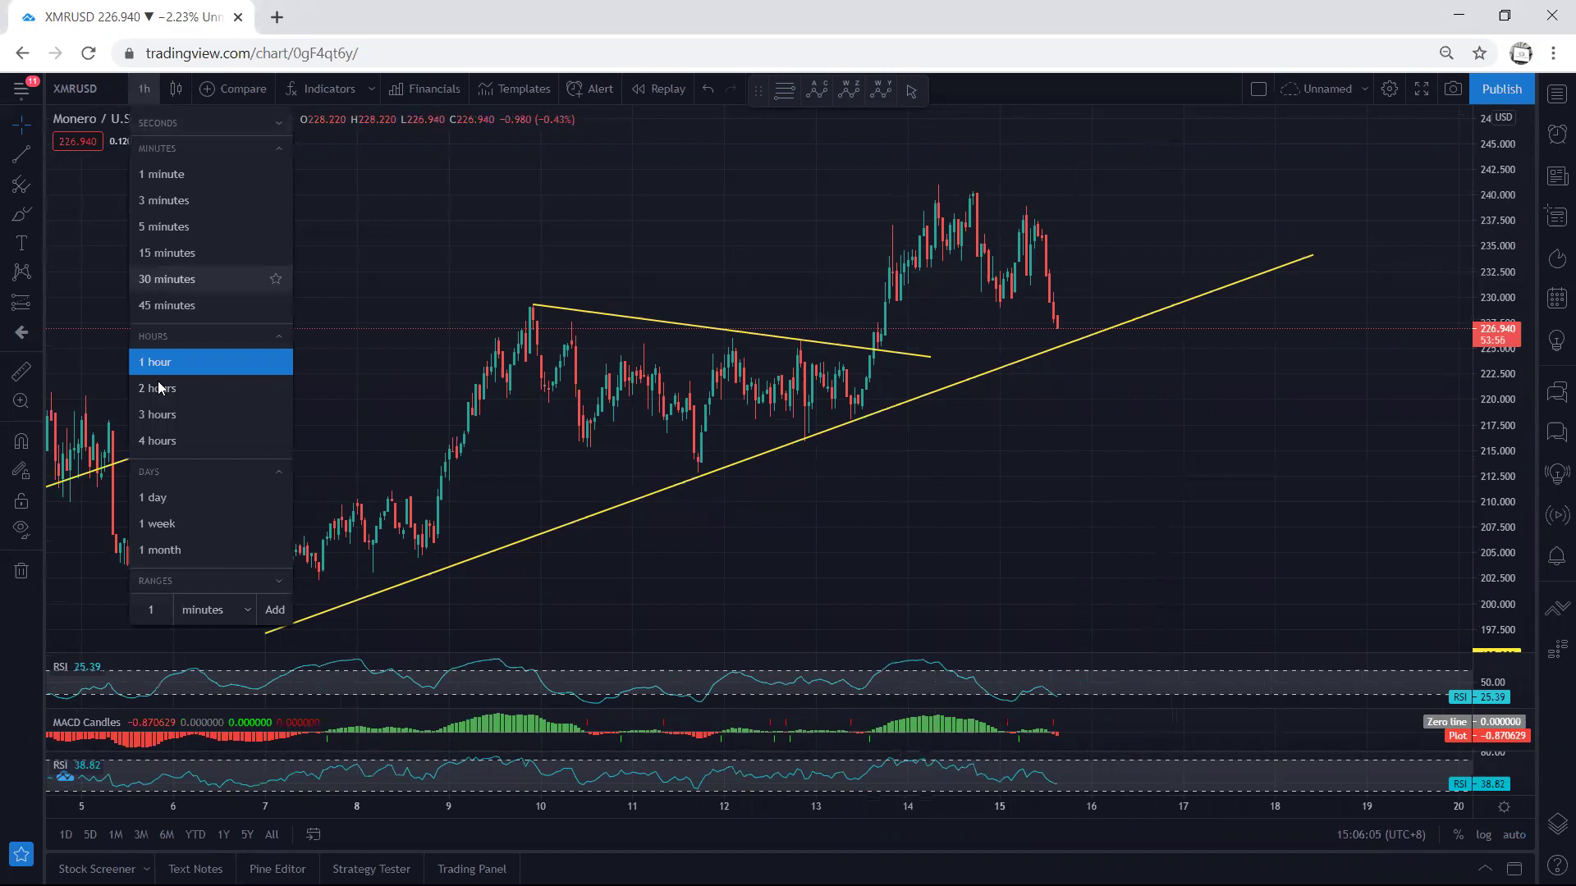
click(152, 498)
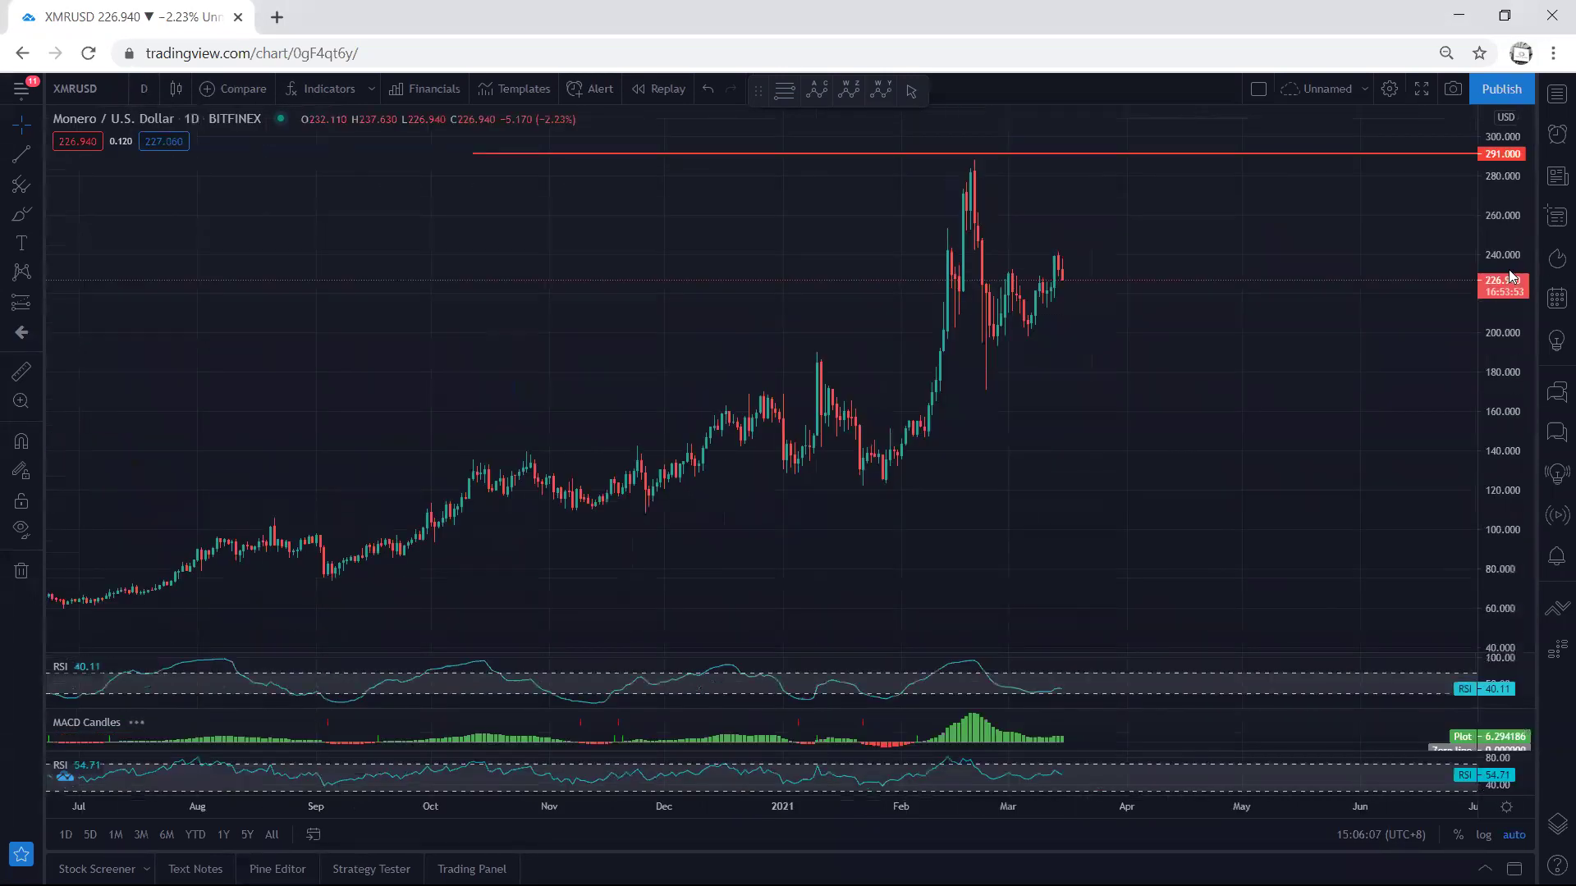
Show recent months and sketch a blue projected dip and rally toward the 291 line, then clear it
drag(1309, 367, 1185, 375)
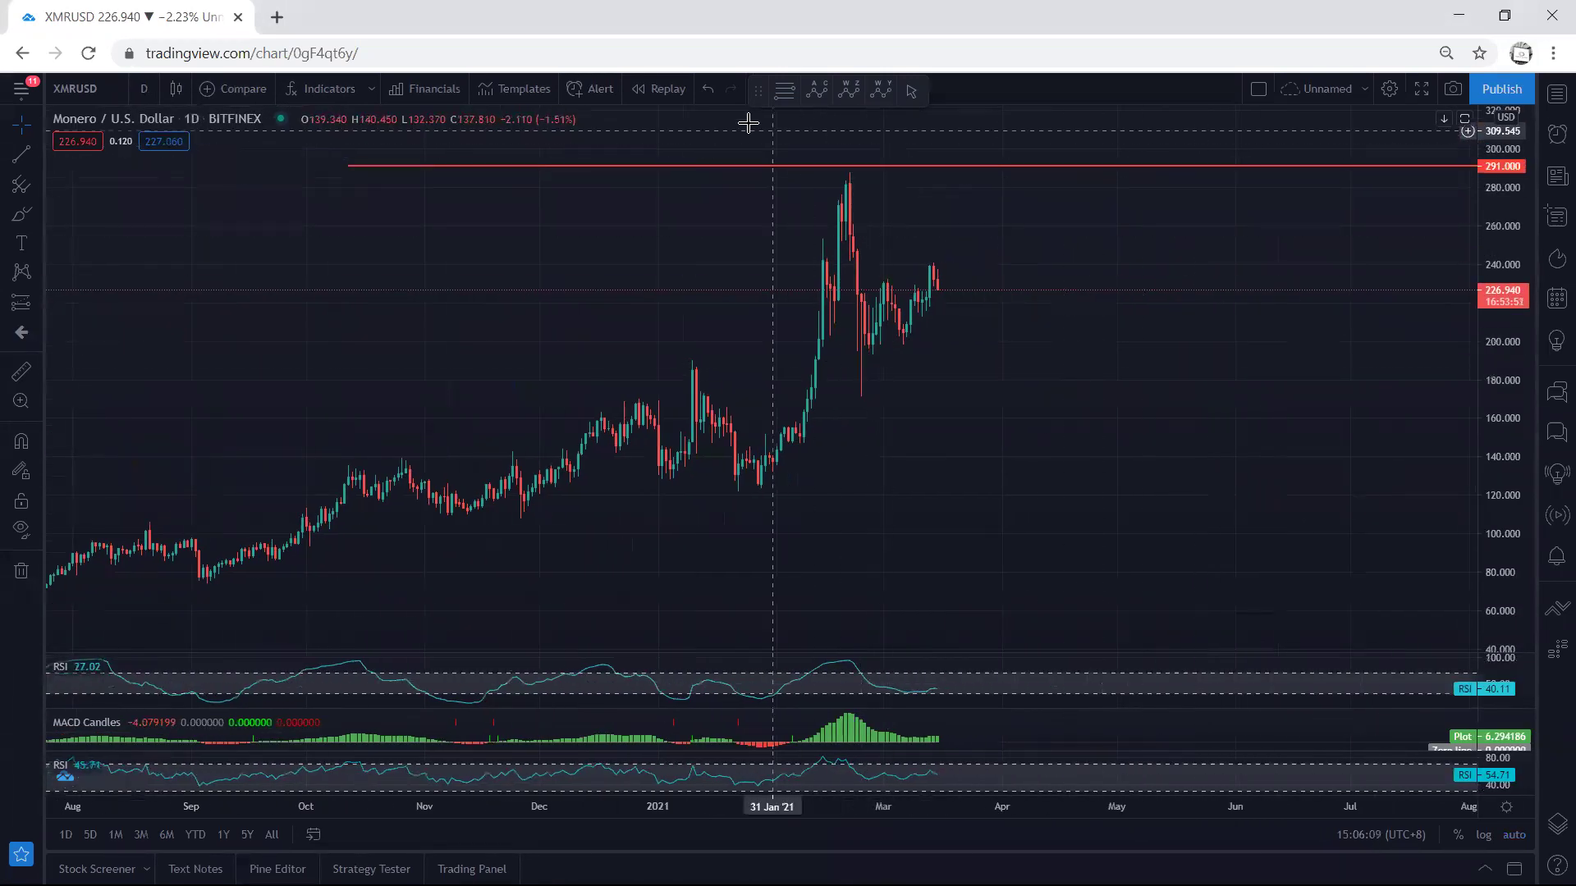
mouse_move(913, 262)
mouse_down()
mouse_move(957, 281)
mouse_move(935, 276)
mouse_move(942, 261)
mouse_move(888, 271)
mouse_move(906, 333)
mouse_move(950, 322)
mouse_move(1000, 198)
mouse_up()
key(Escape)
Switch to 4-hour candles and mark the two recent highs in blue
click(144, 89)
click(157, 441)
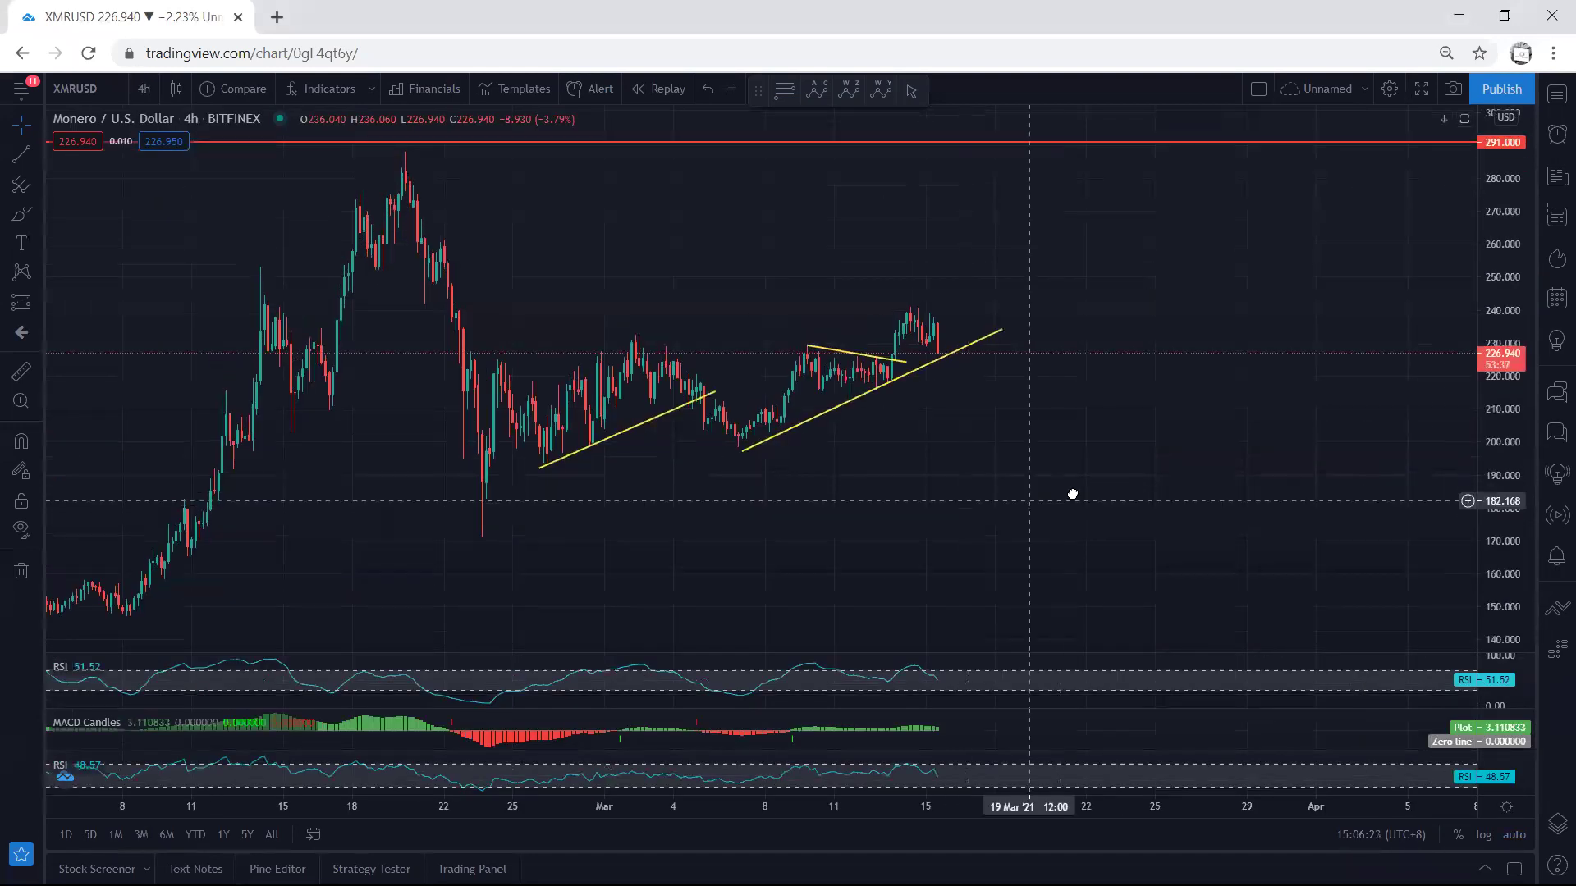
drag(940, 302, 969, 302)
drag(845, 338, 863, 338)
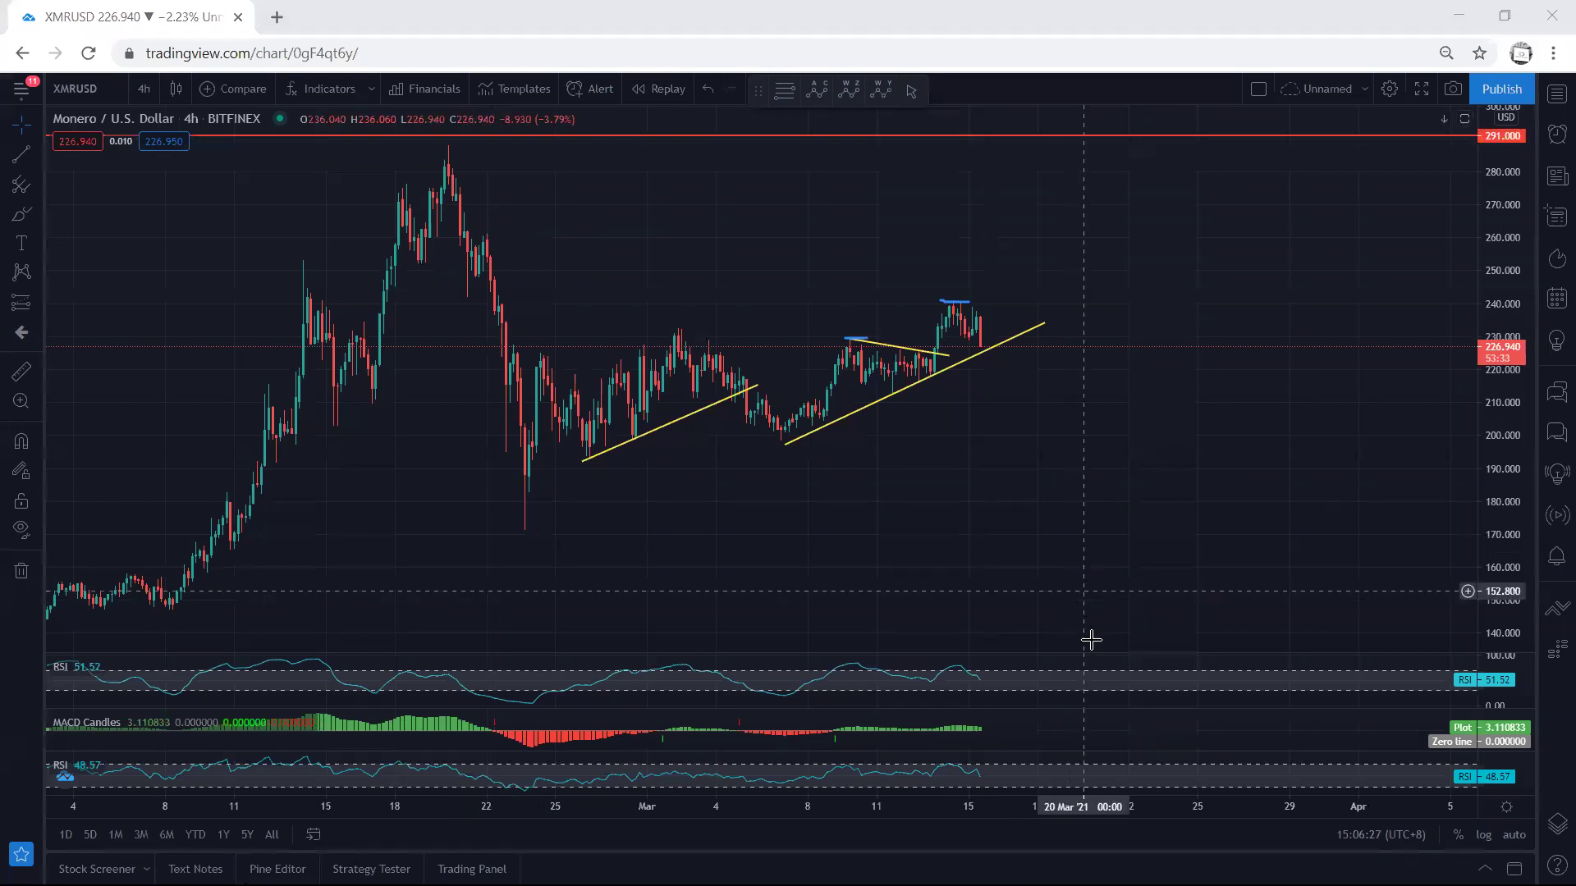
Maximize and restore the MACD and RSI panes, then pan the 4h chart and stretch its price scale
double_click(1073, 721)
double_click(1108, 631)
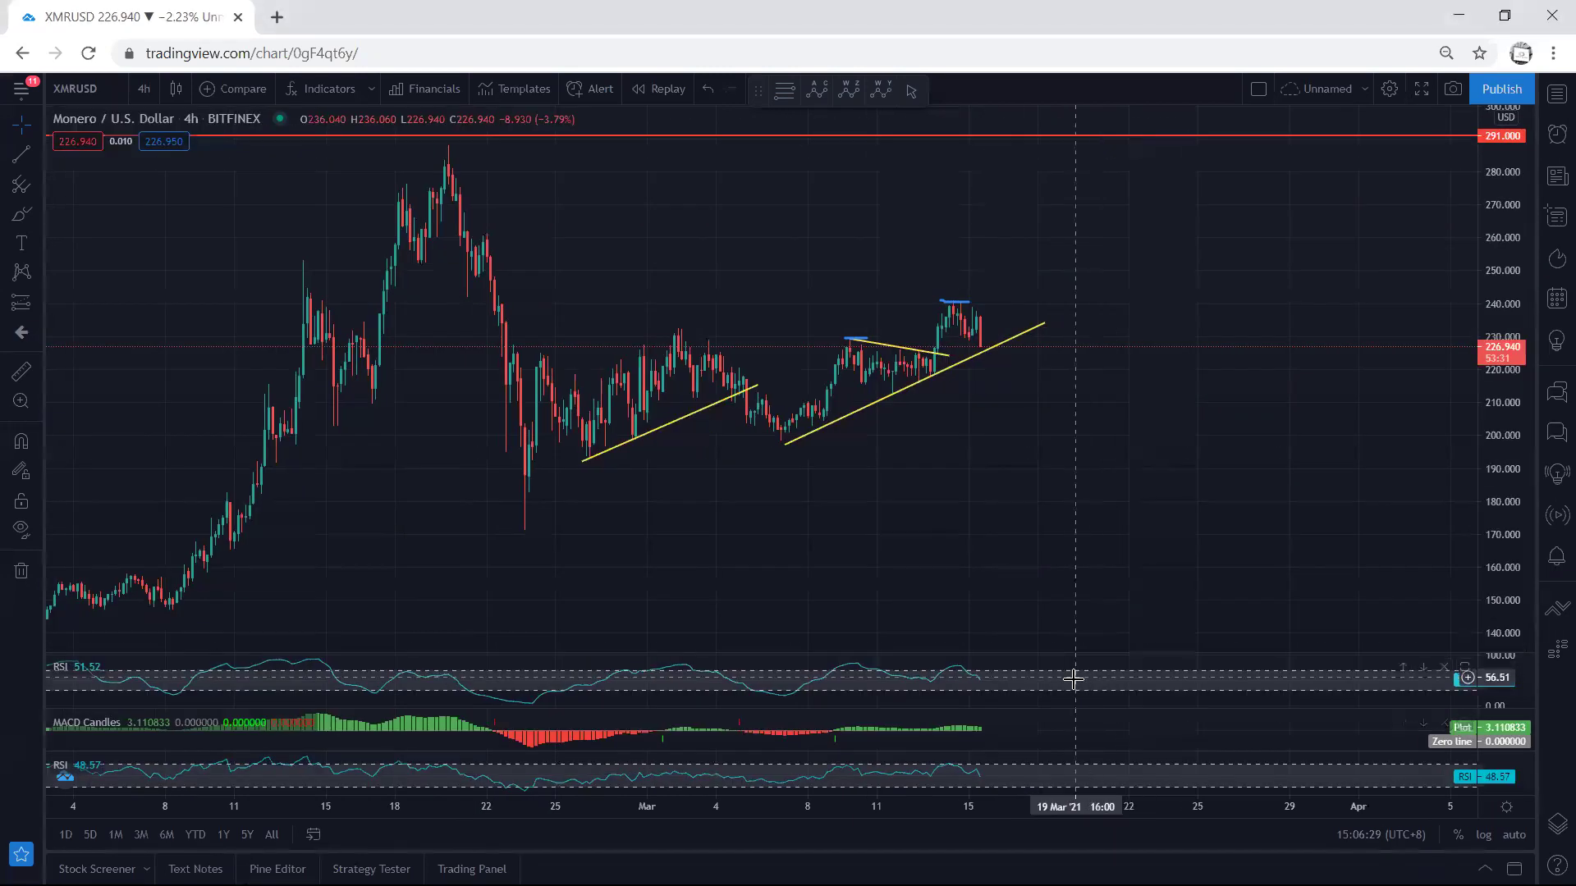
double_click(1071, 677)
double_click(960, 237)
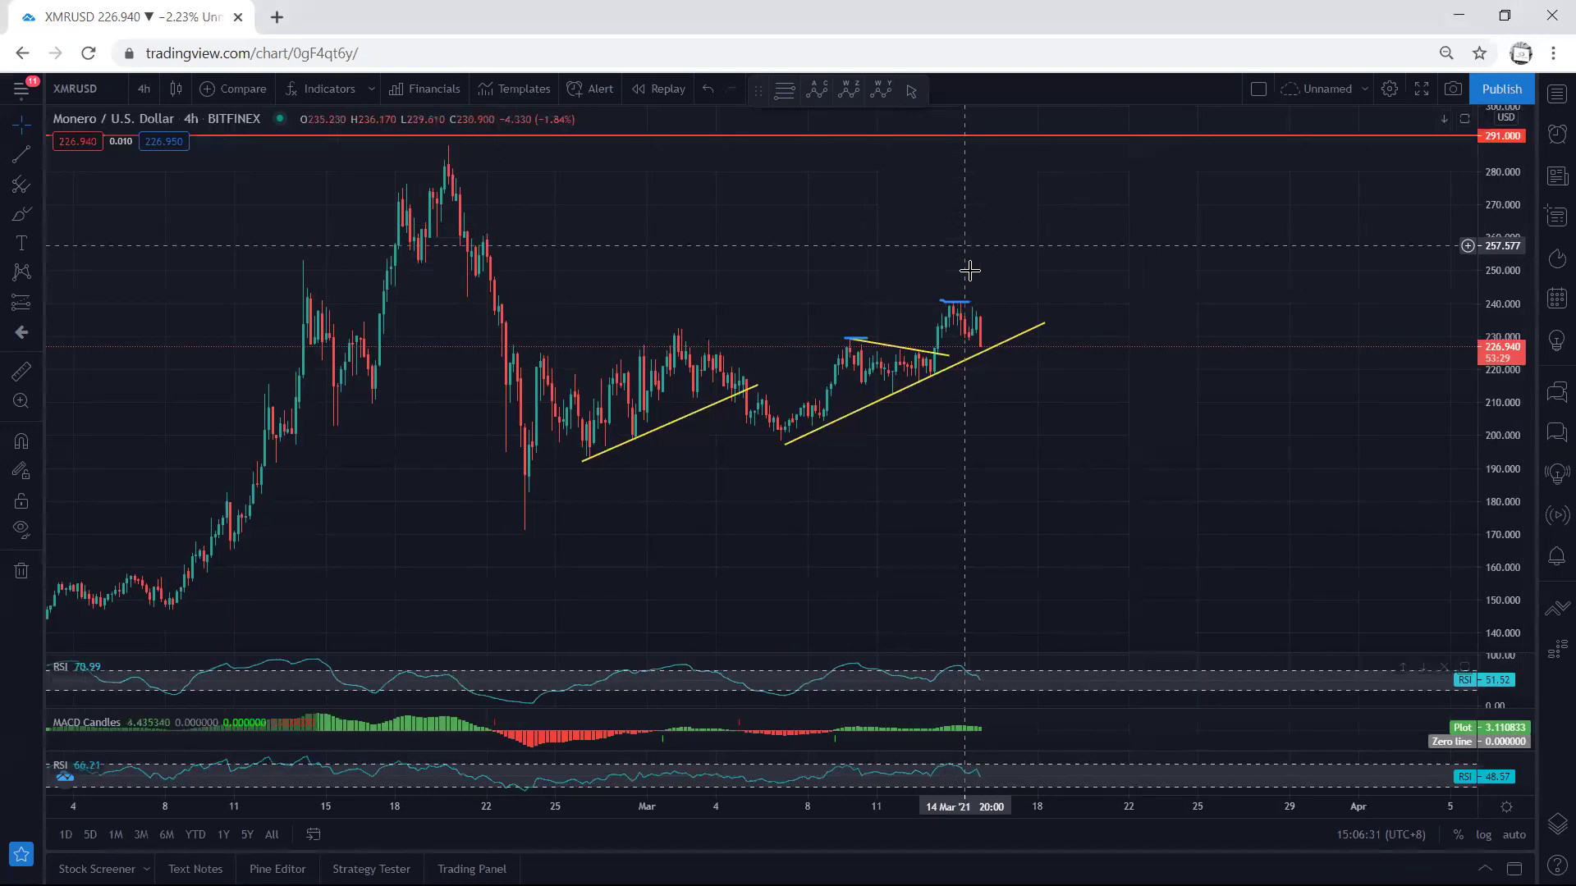
drag(972, 272, 1031, 194)
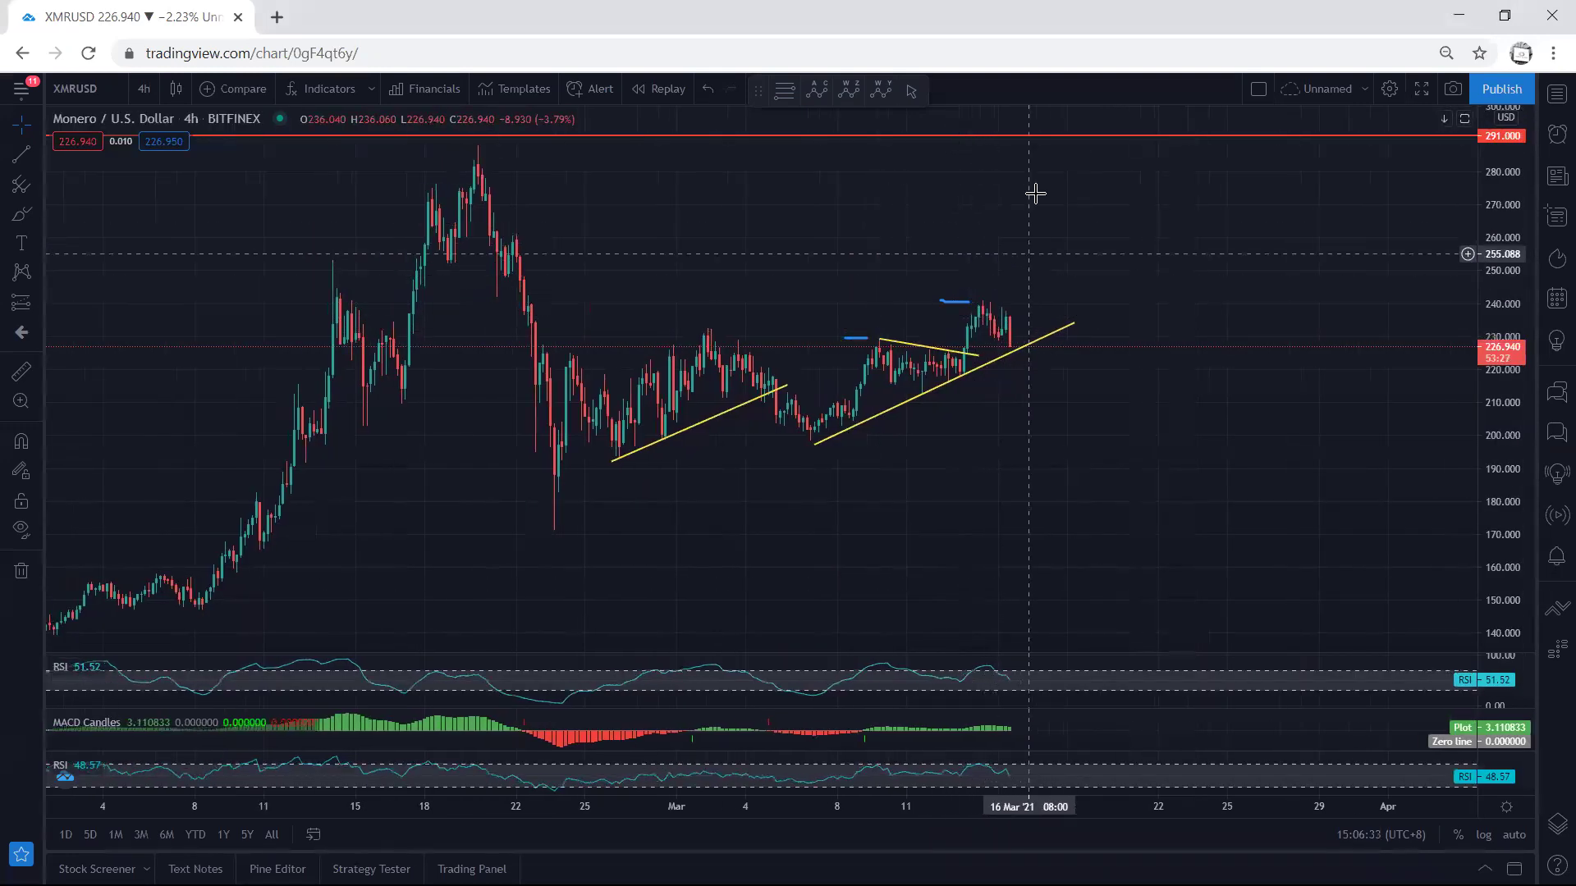
drag(1500, 542, 1438, 526)
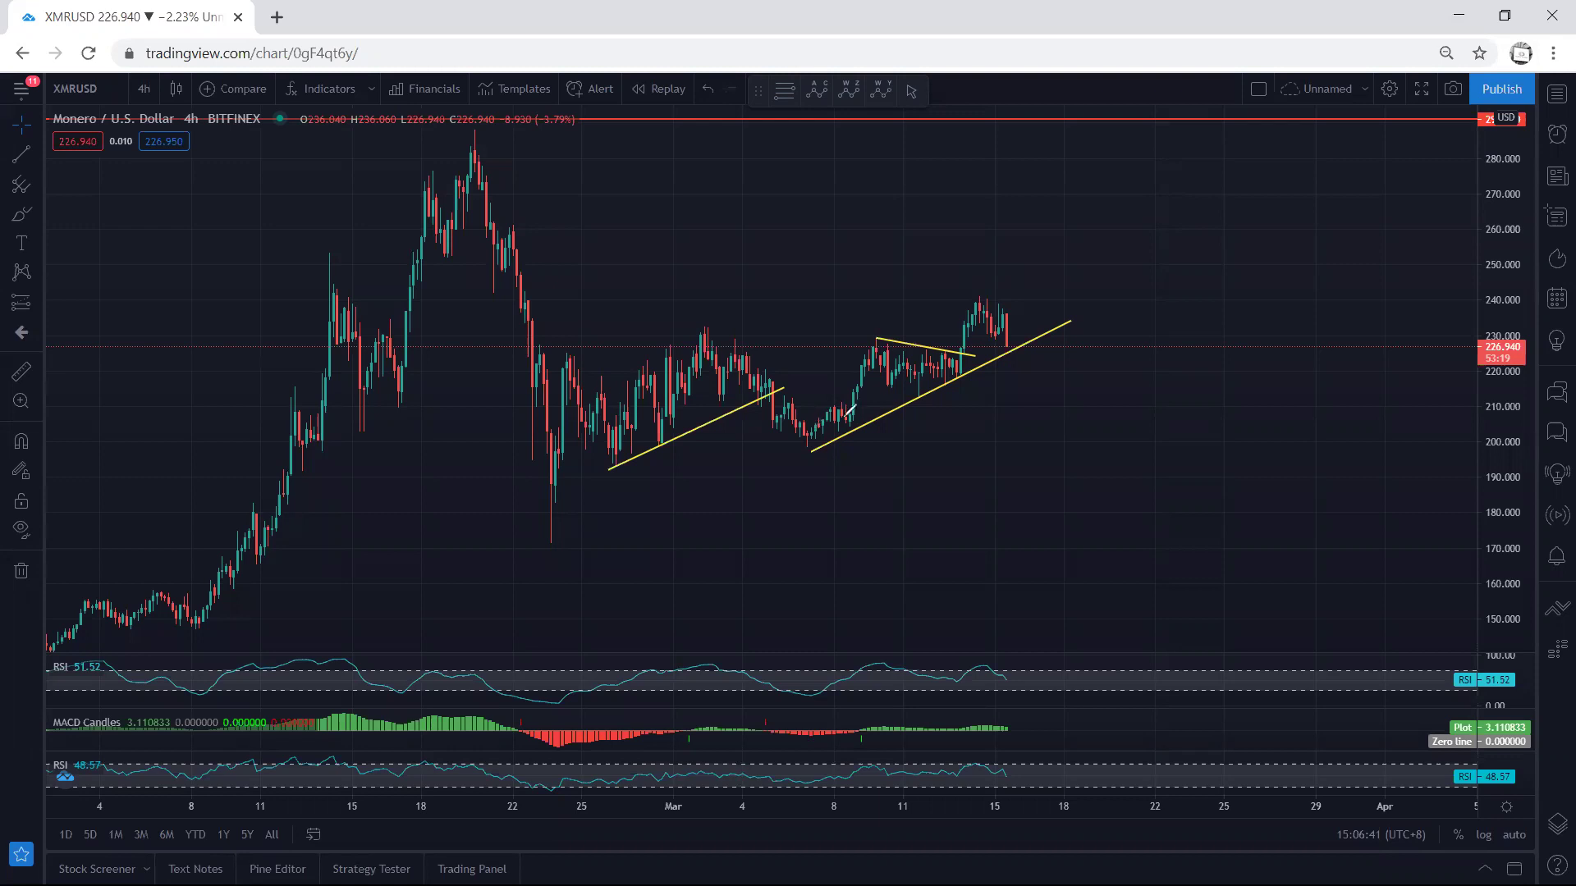
Sketch blue downward price paths and a rising projection on the 4h chart, then clear them
drag(977, 306, 1094, 393)
drag(704, 335, 817, 429)
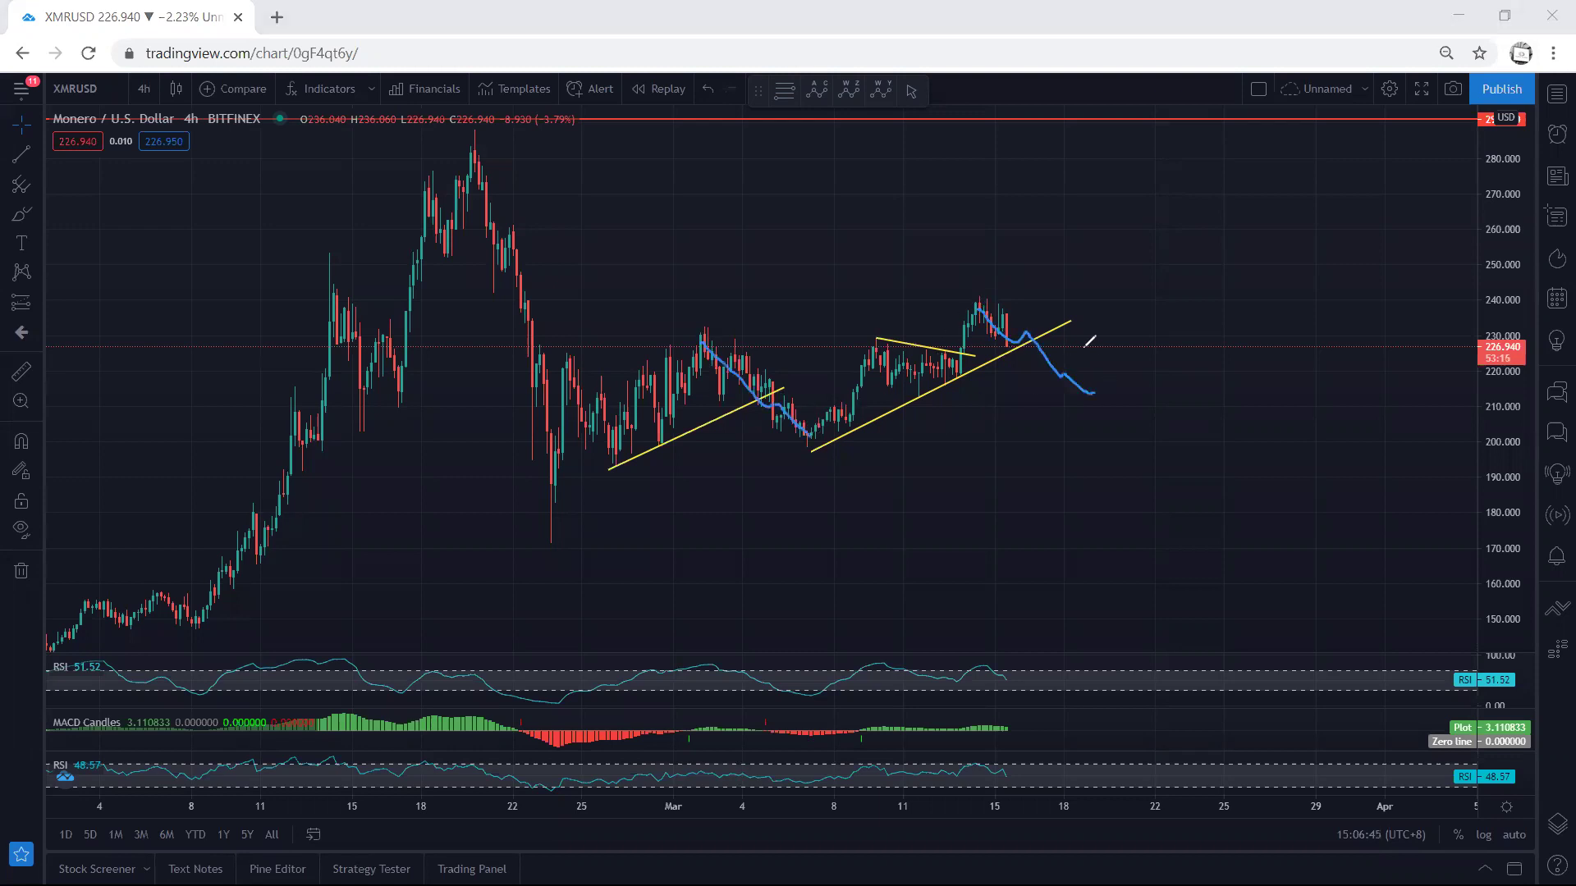
mouse_move(823, 427)
mouse_down()
mouse_move(957, 343)
mouse_move(968, 305)
mouse_move(718, 314)
mouse_up()
mouse_move(798, 448)
mouse_down()
mouse_move(1082, 392)
mouse_move(1118, 232)
mouse_up()
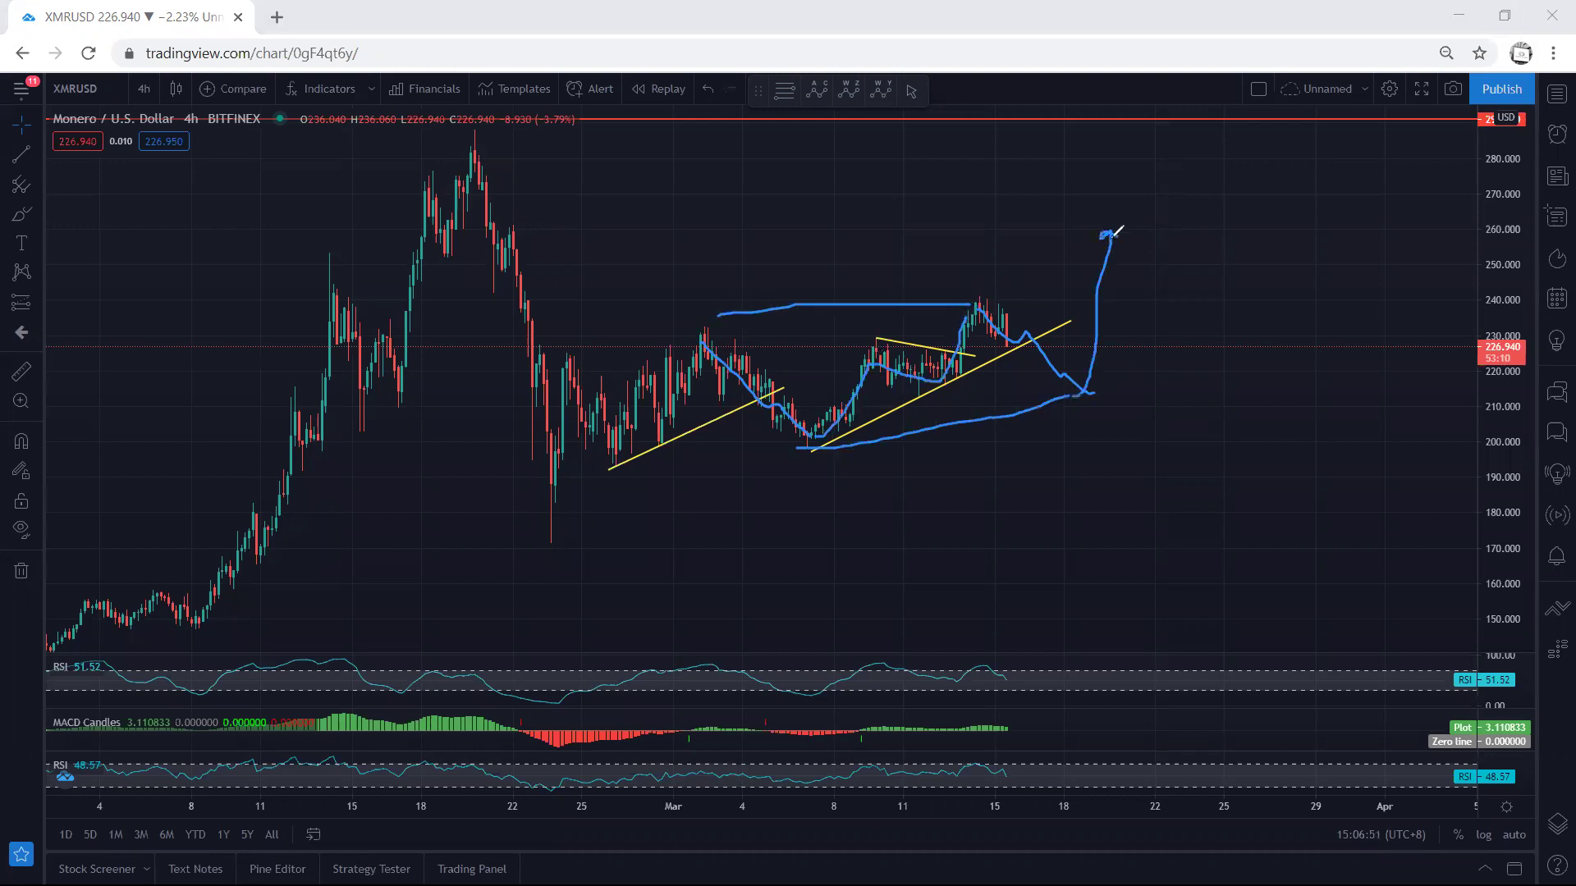
click(1043, 117)
Circle the latest candles, mark a level below the trendline, trace falling candles in blue, then erase everything
mouse_move(999, 345)
mouse_down()
mouse_move(1029, 317)
mouse_move(985, 288)
mouse_move(1007, 343)
mouse_move(1077, 389)
mouse_up()
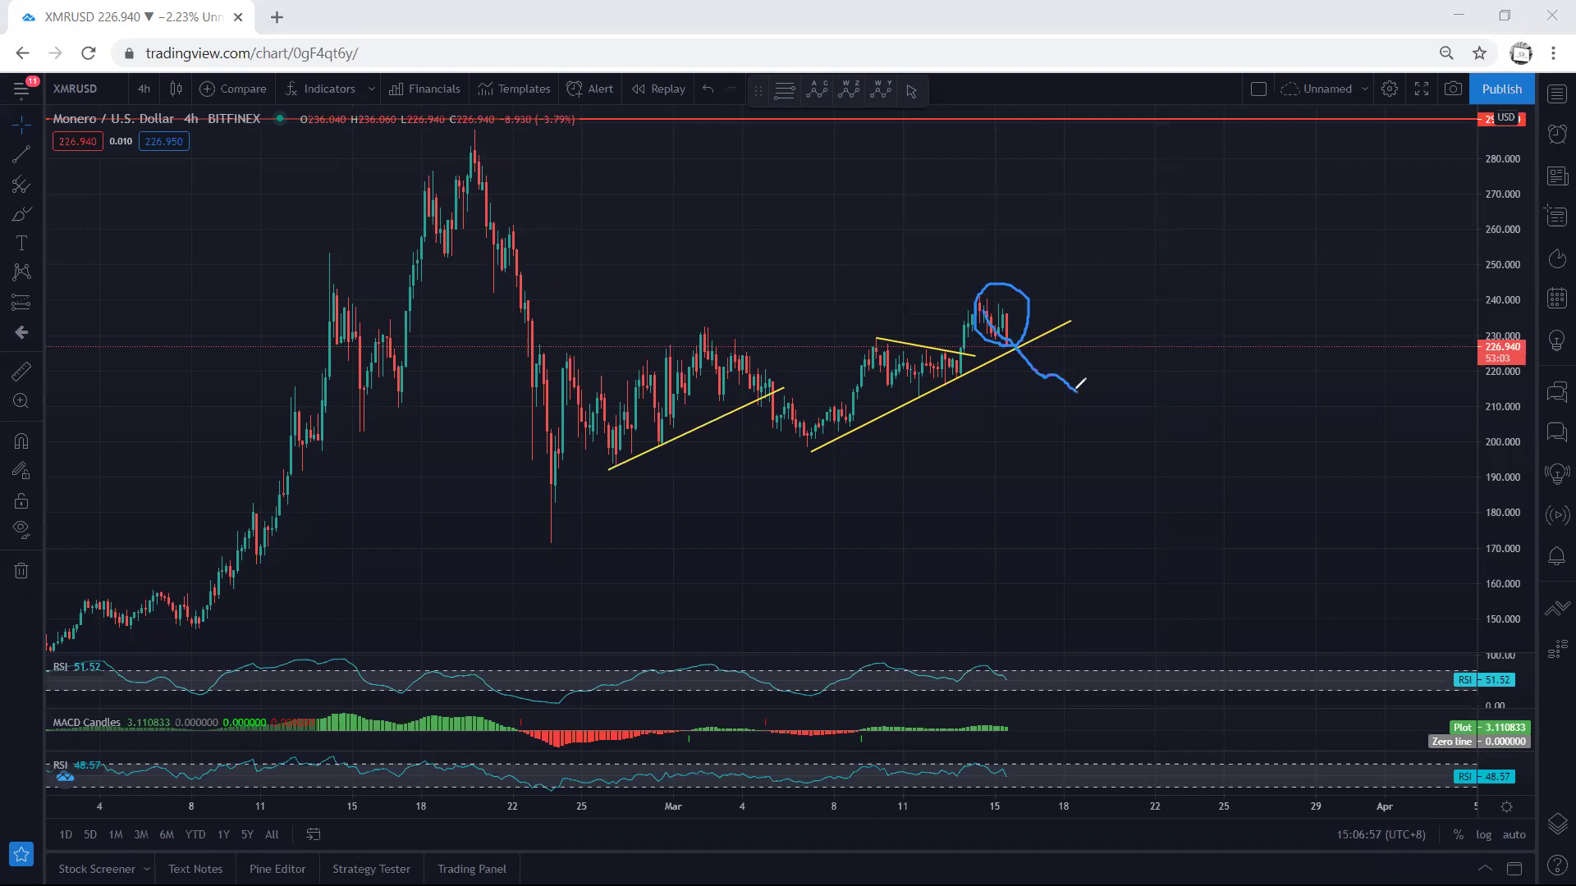
mouse_move(914, 400)
mouse_down()
mouse_move(984, 403)
mouse_move(913, 403)
mouse_up()
drag(701, 336, 812, 447)
drag(976, 293, 781, 367)
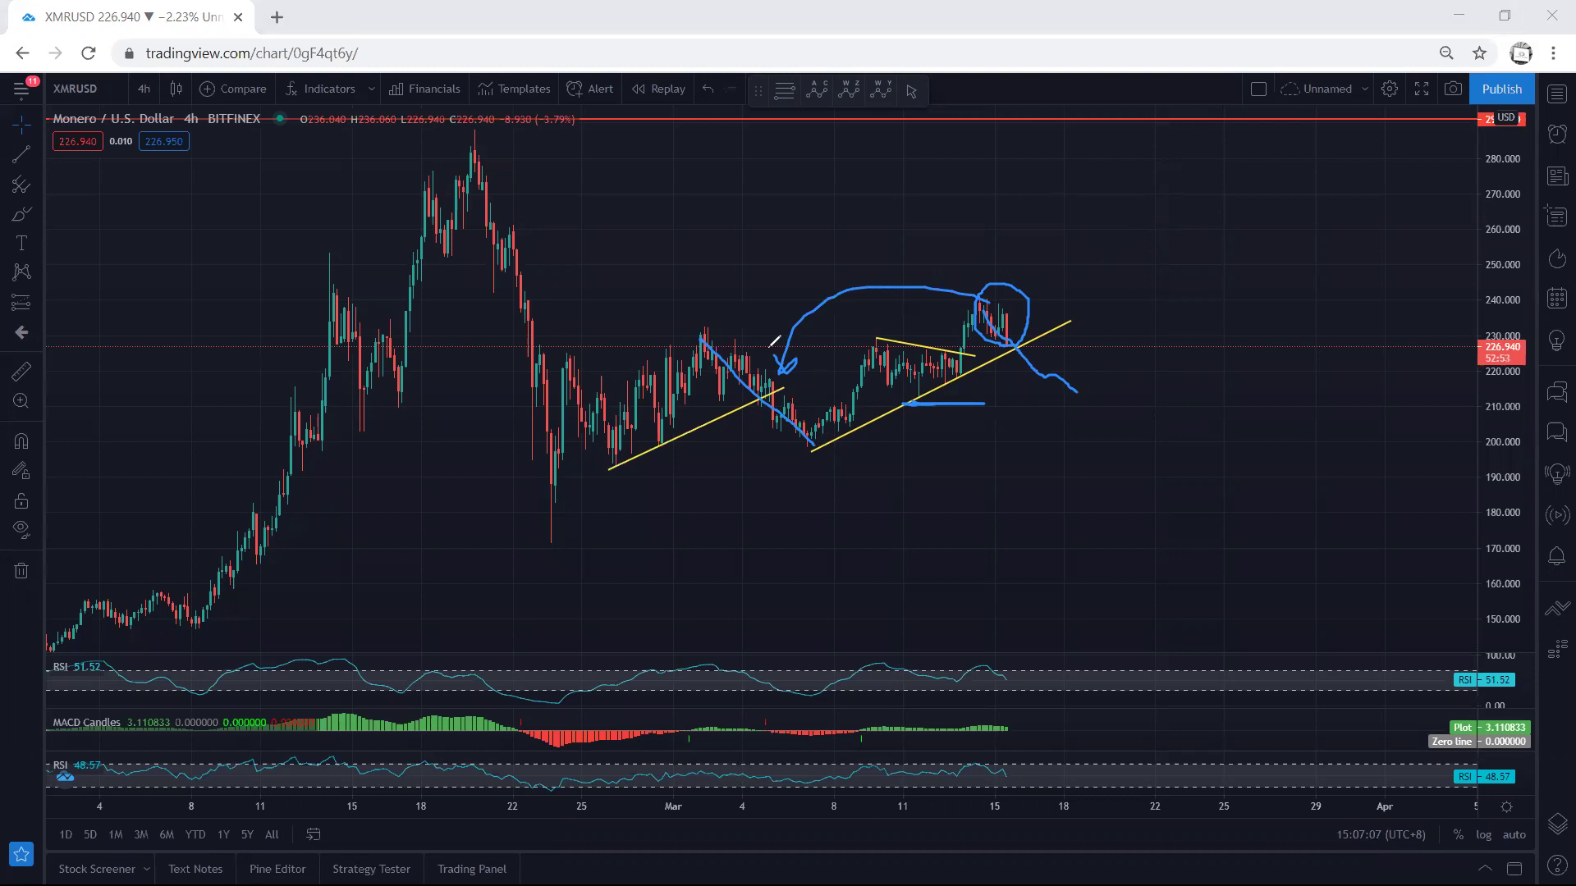
key(ctrl+shift+7)
Draw and undo a blue circle around the latest candles, then bring up the interval list
mouse_move(966, 301)
mouse_down()
mouse_move(1038, 322)
mouse_move(974, 349)
mouse_move(962, 304)
mouse_up()
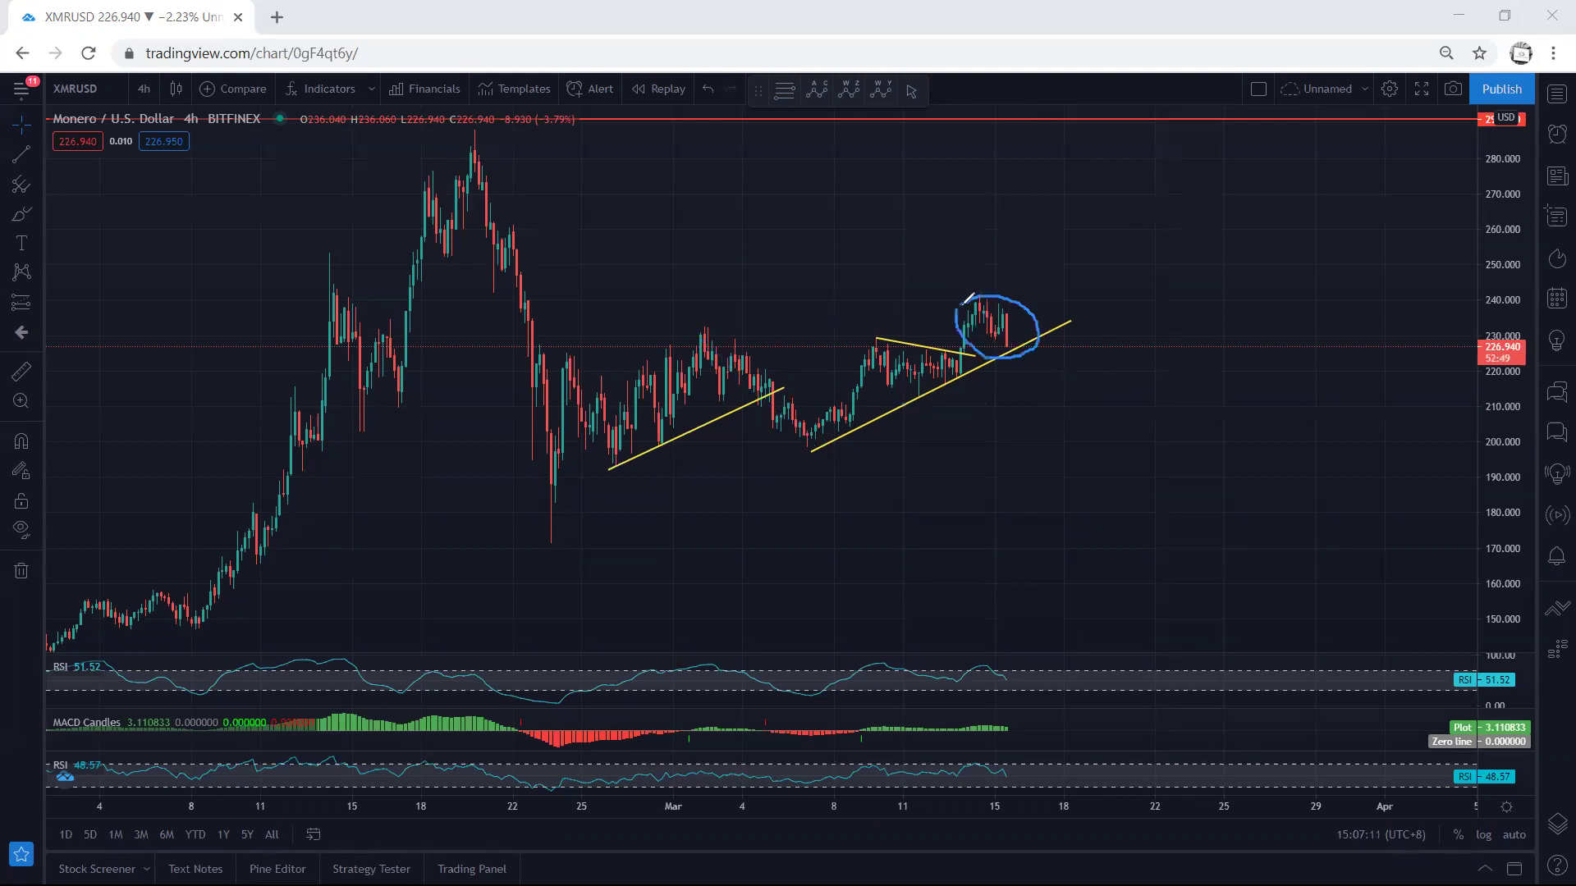
key(ctrl+z)
click(144, 89)
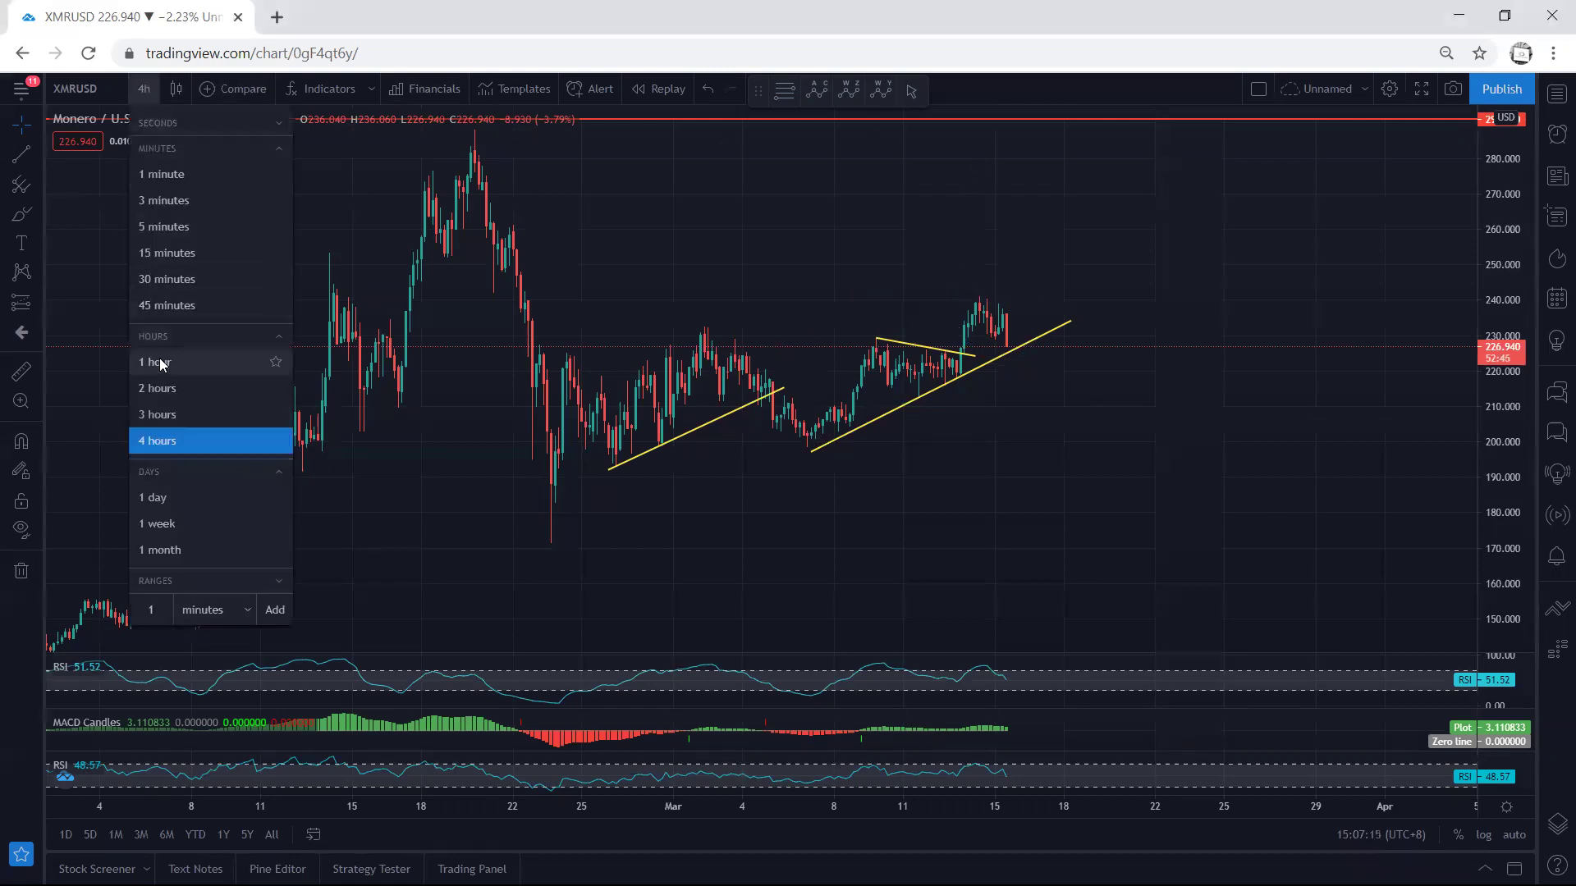
Switch to 1-hour candles, auto-fit the price scale, frame the triangle, and stroke two recent lows
click(161, 363)
double_click(1493, 511)
drag(1272, 467, 1225, 489)
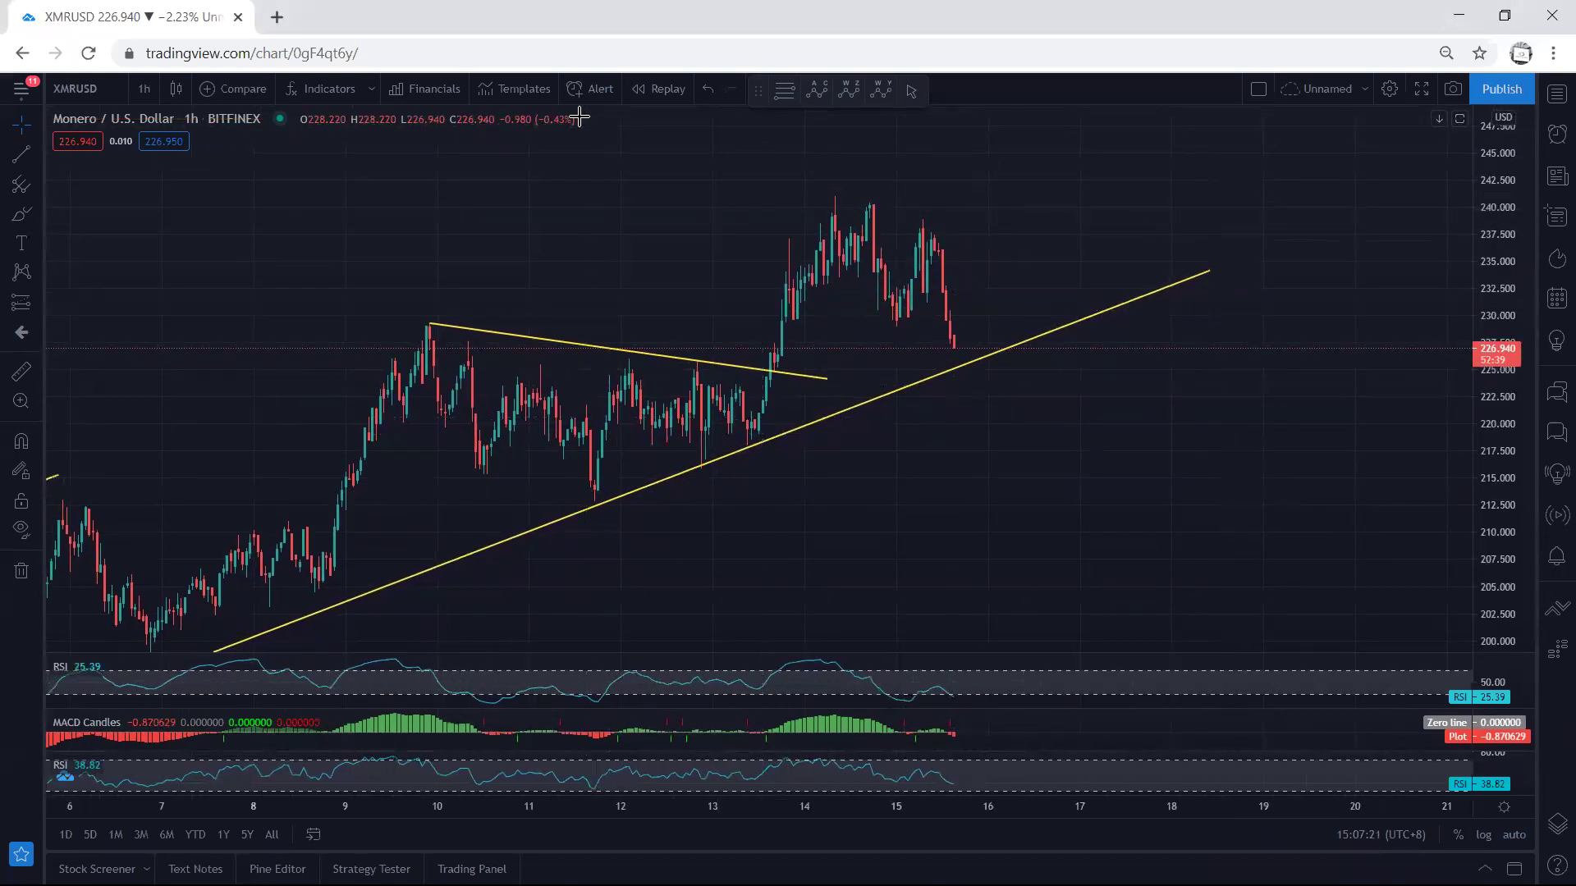
drag(880, 327, 960, 355)
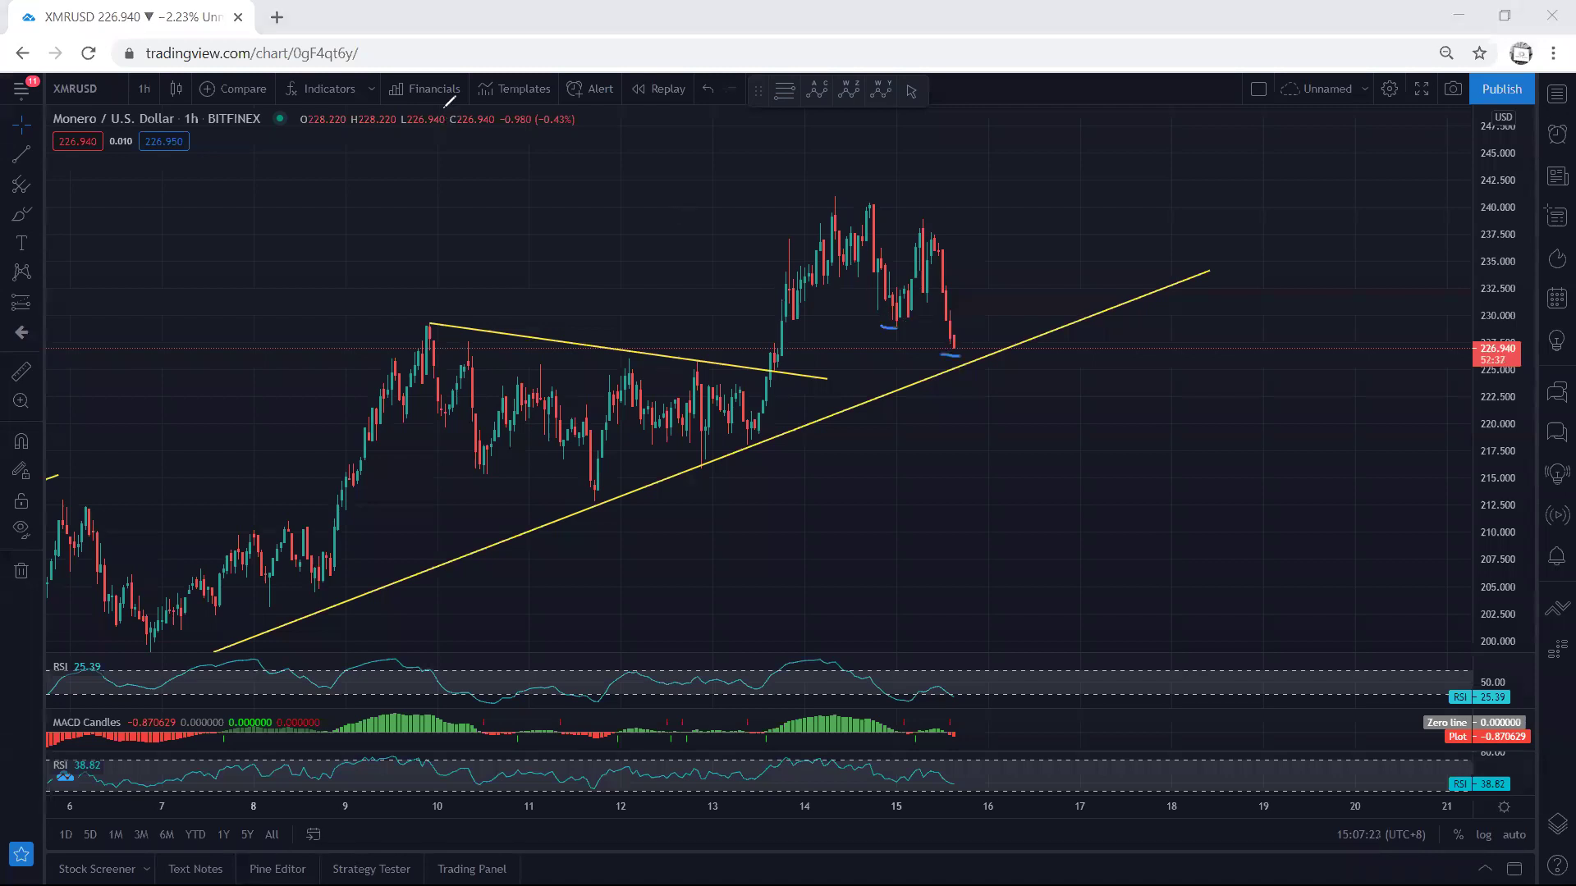
Maximize and restore the RSI and MACD panes, then nudge the chart right and back left
double_click(1006, 675)
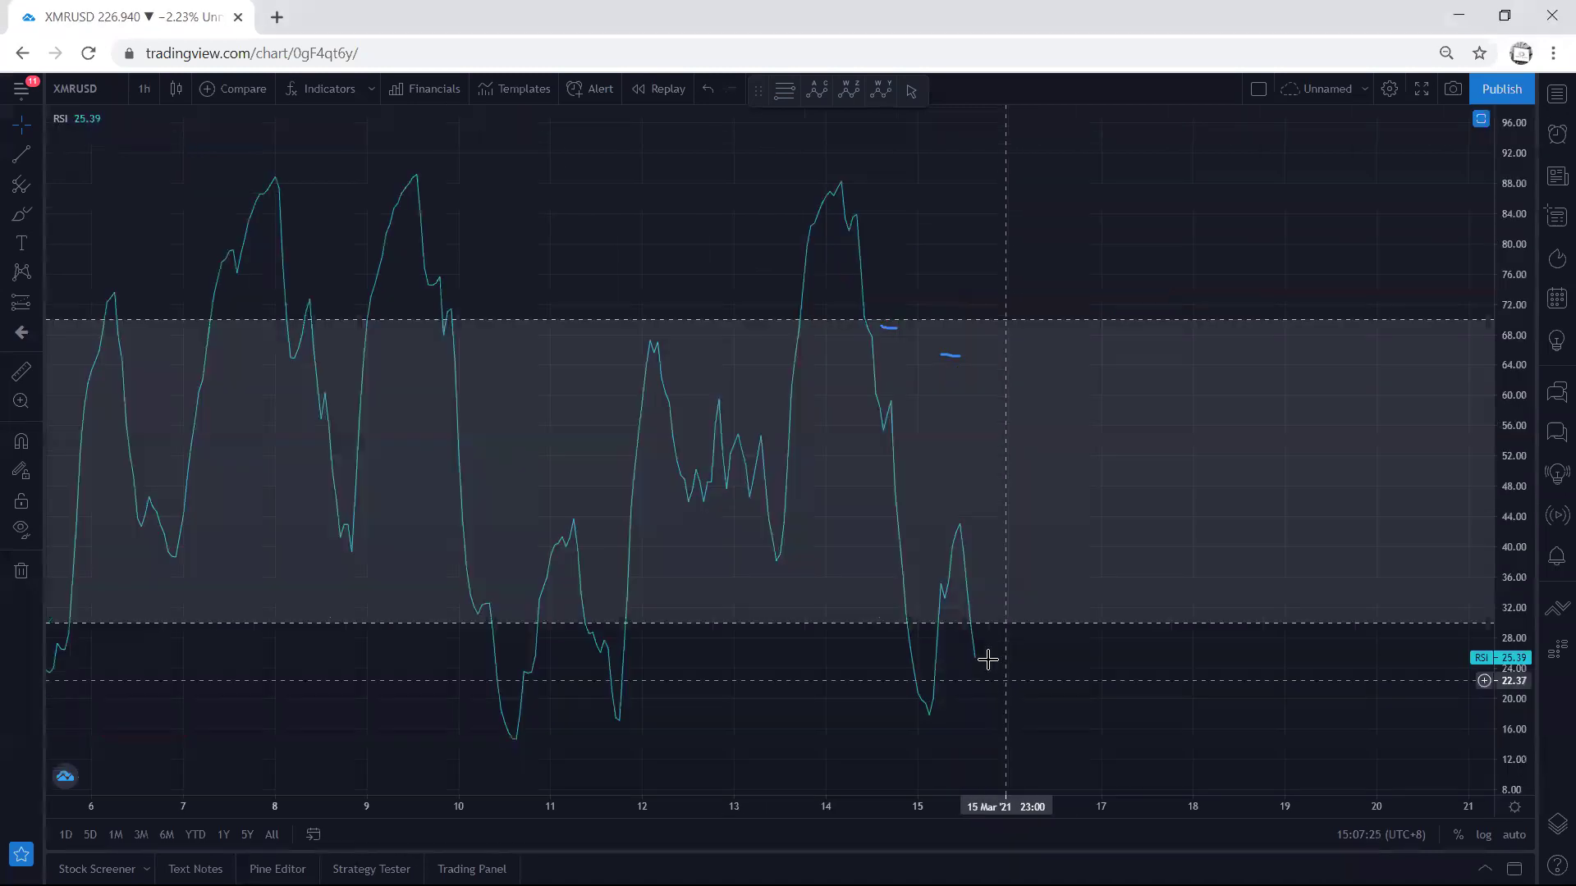
double_click(1015, 684)
double_click(1016, 735)
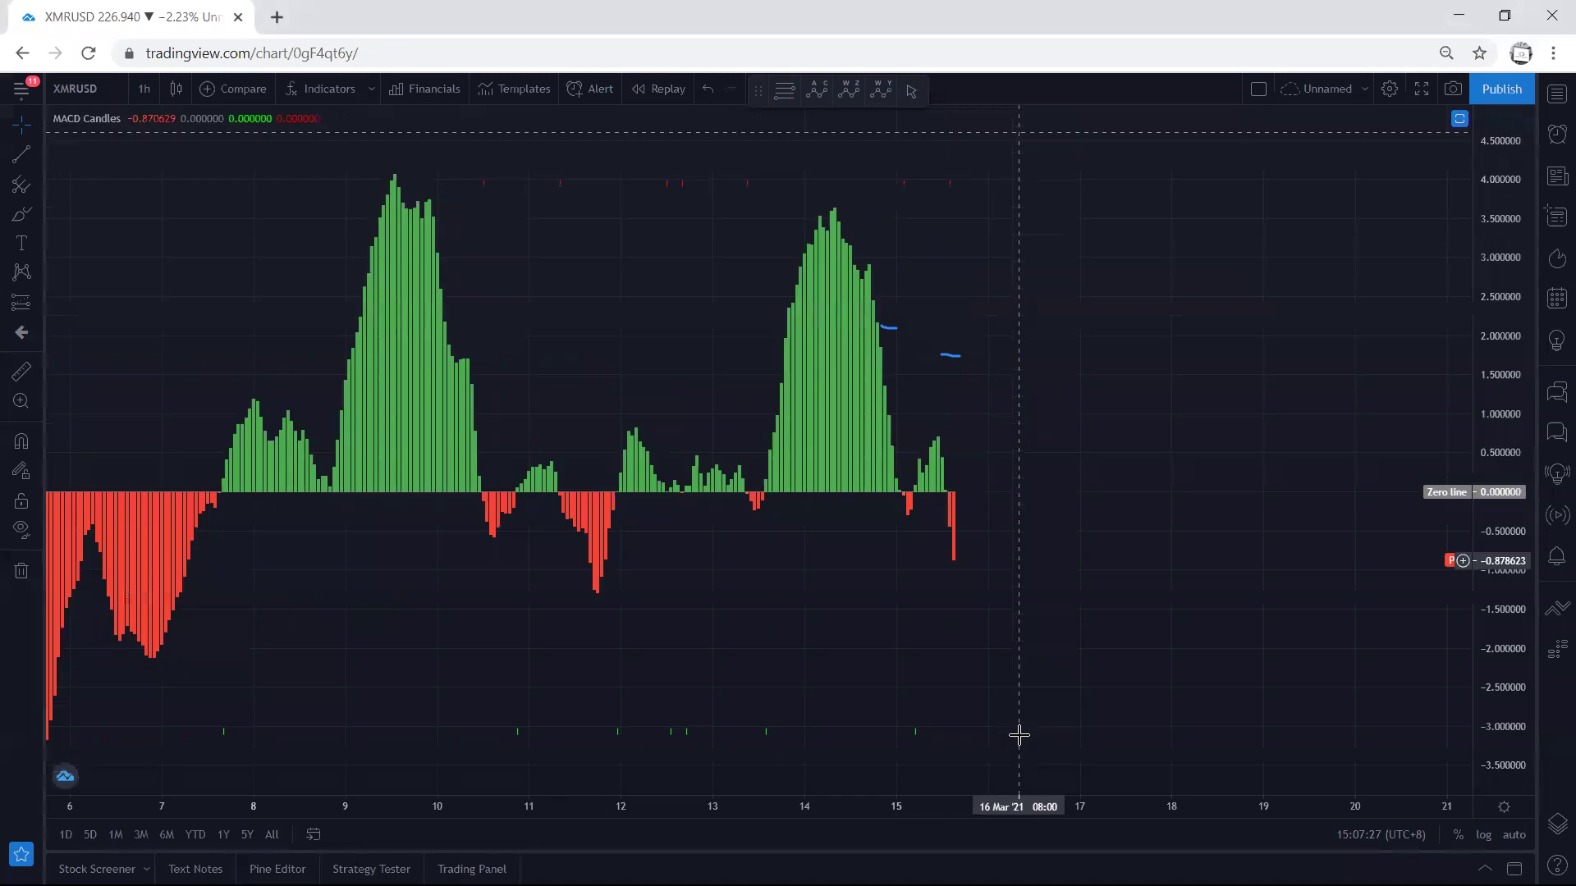
double_click(1038, 672)
drag(950, 509, 1006, 524)
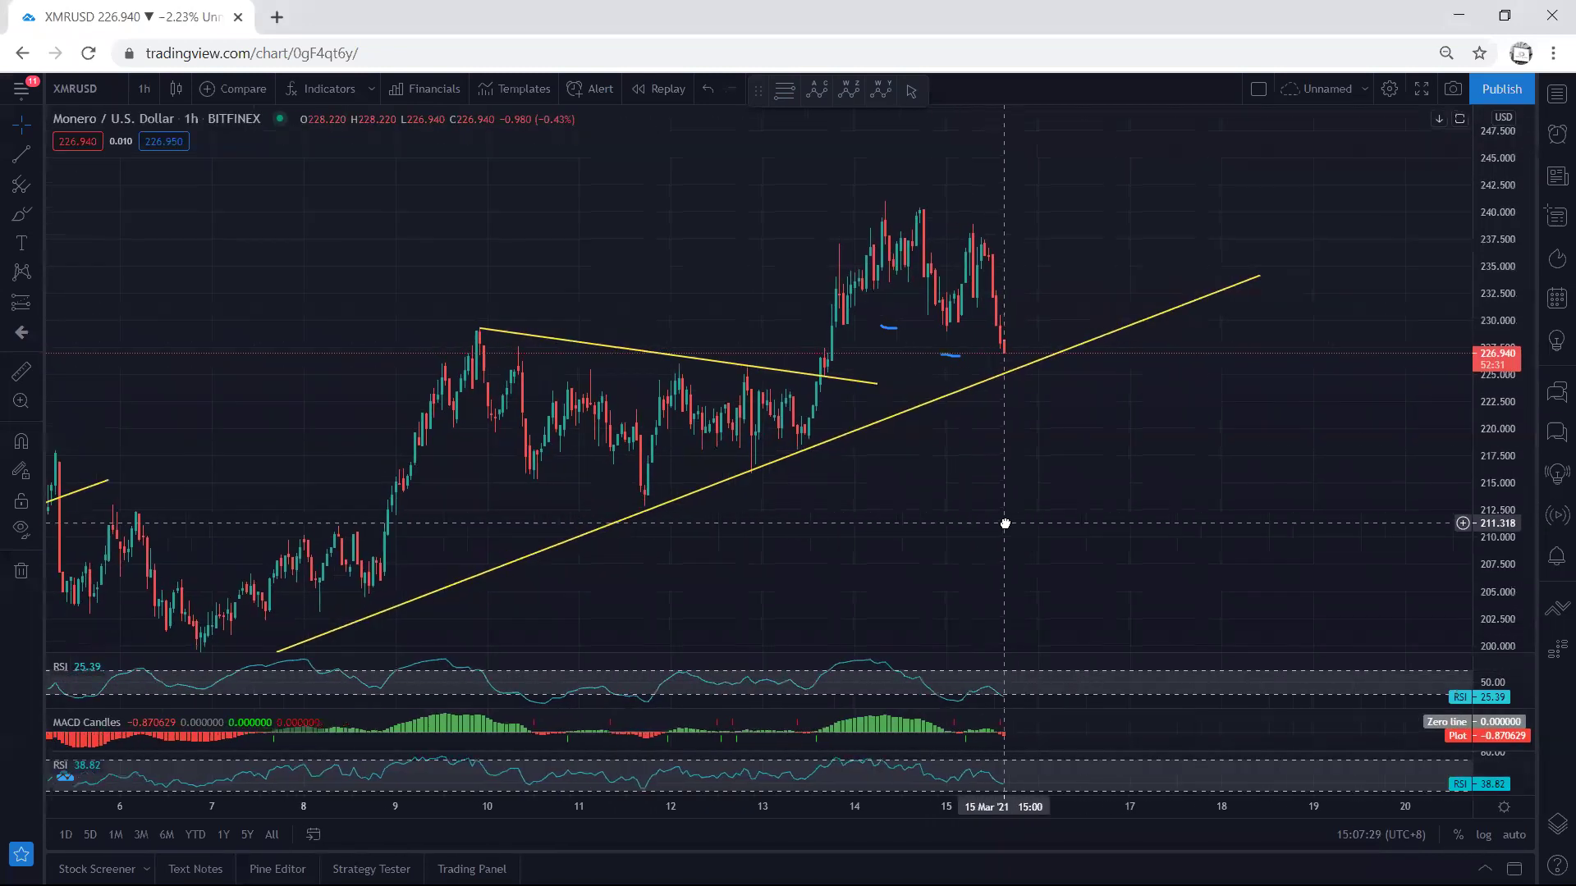
drag(1038, 474, 971, 495)
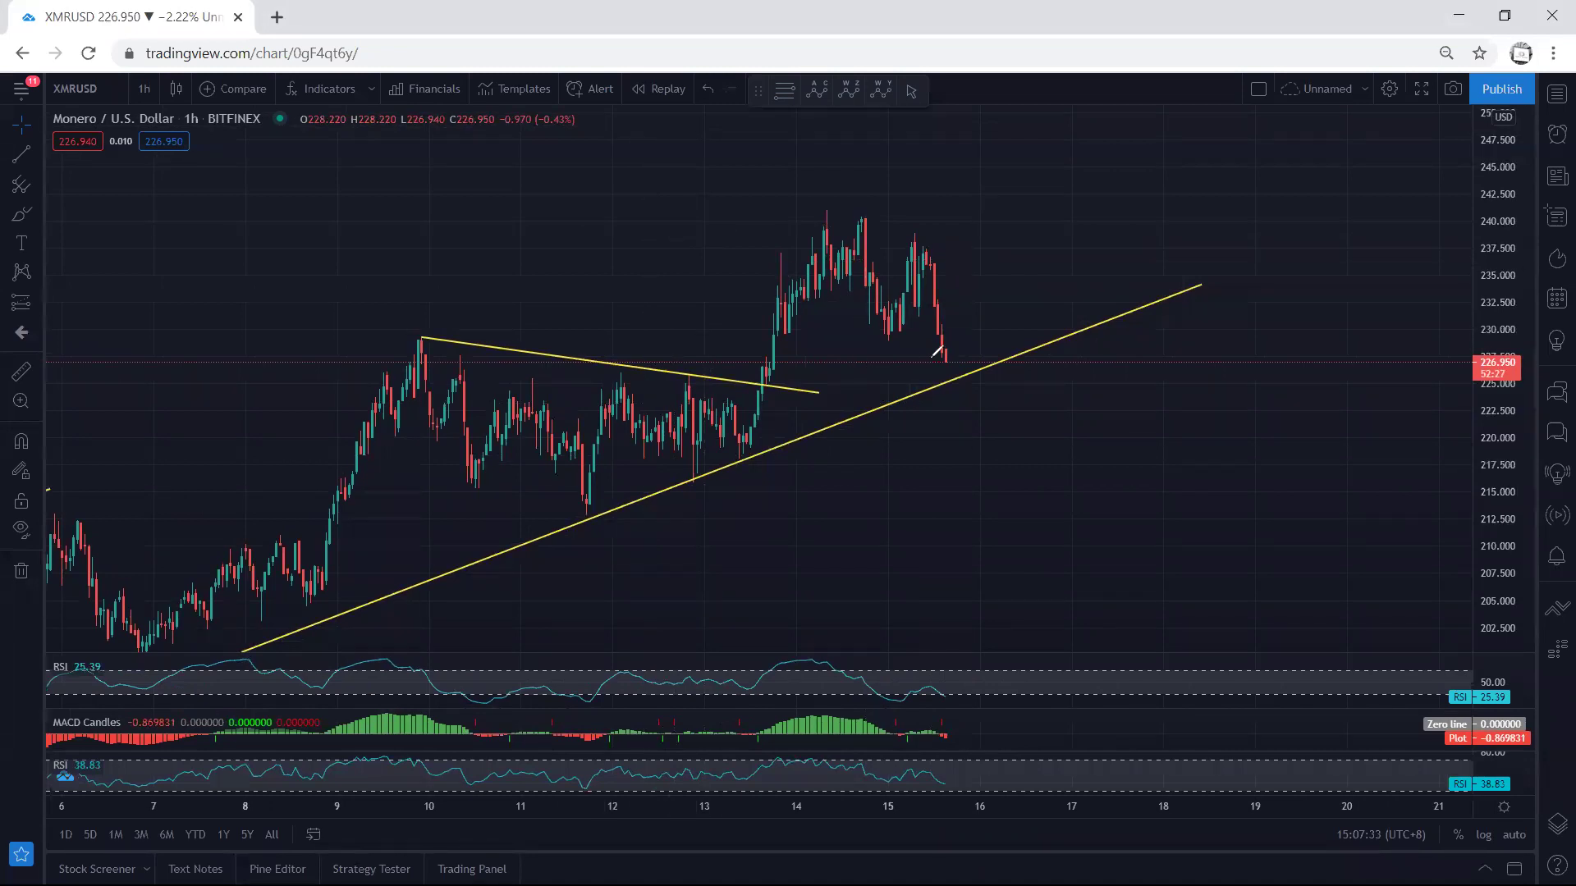
mouse_move(941, 365)
mouse_down()
mouse_move(995, 328)
mouse_move(957, 369)
mouse_up()
drag(886, 316, 925, 256)
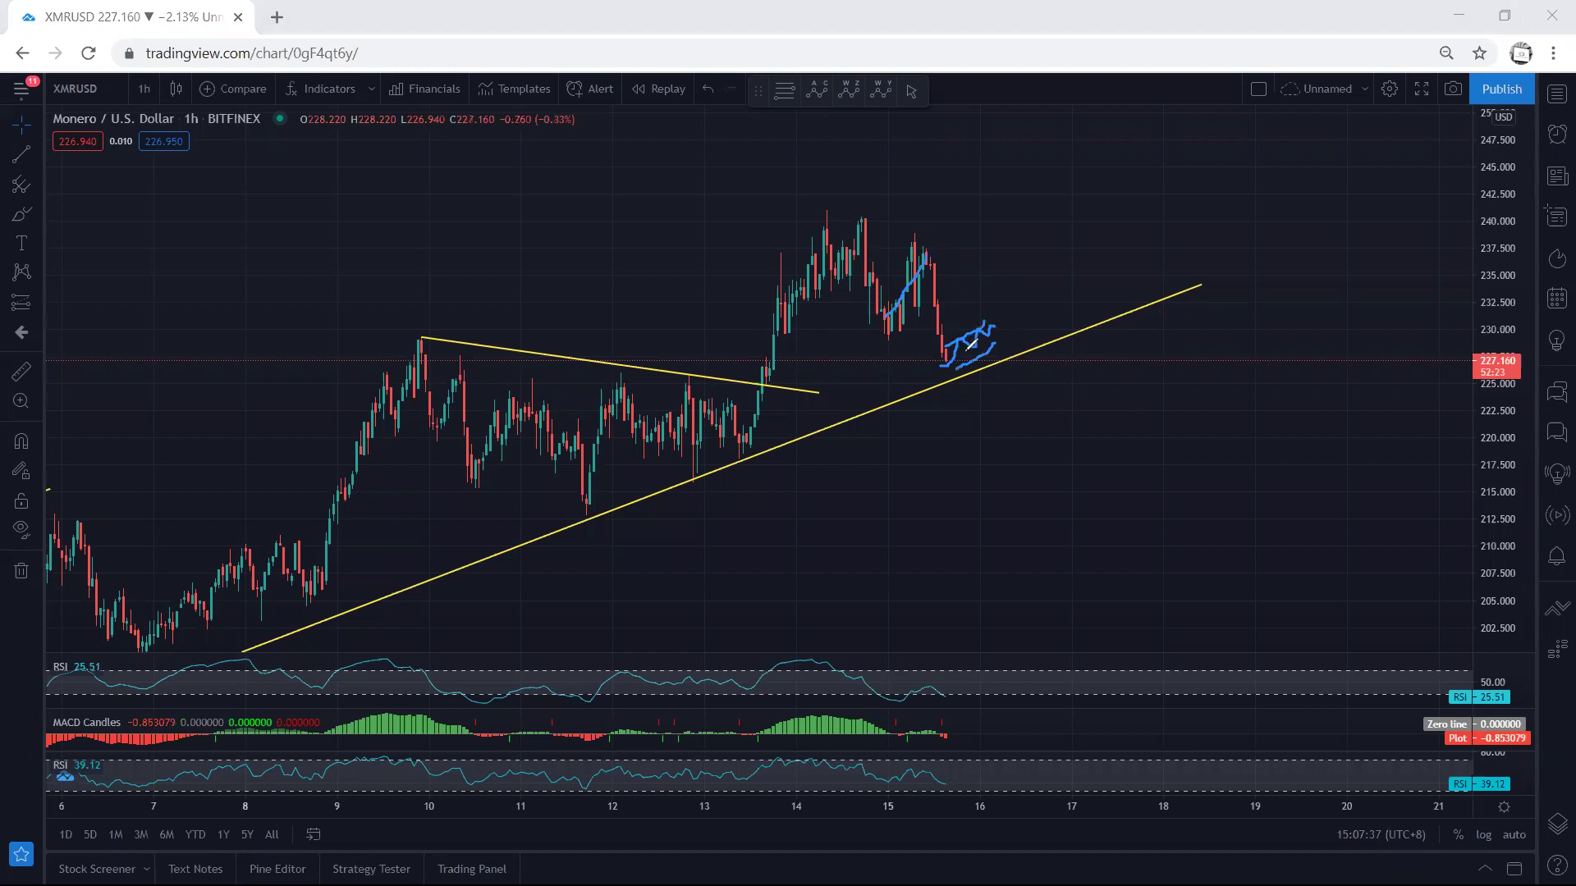
mouse_move(995, 328)
mouse_down()
mouse_move(1036, 439)
mouse_move(1017, 416)
mouse_up()
click(998, 111)
mouse_move(789, 220)
mouse_down()
mouse_move(984, 211)
mouse_move(857, 337)
mouse_move(820, 216)
mouse_up()
key(ctrl+z)
drag(952, 358, 1012, 318)
drag(925, 257, 880, 305)
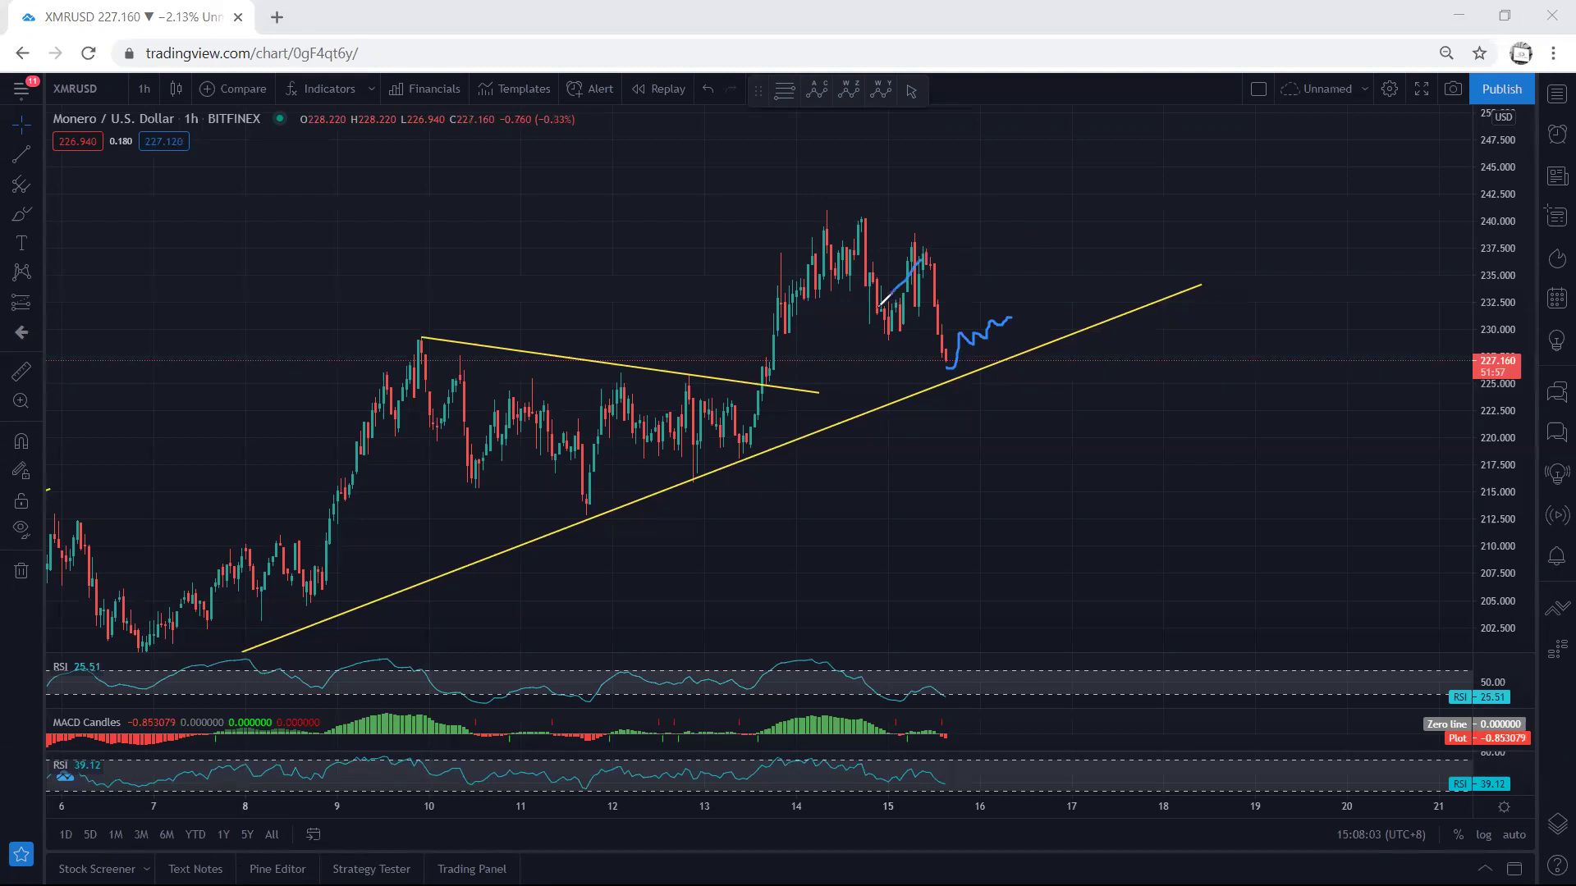
drag(1010, 316, 1062, 428)
drag(914, 363, 965, 365)
mouse_move(1053, 429)
mouse_down()
mouse_move(1103, 263)
mouse_move(1120, 281)
mouse_up()
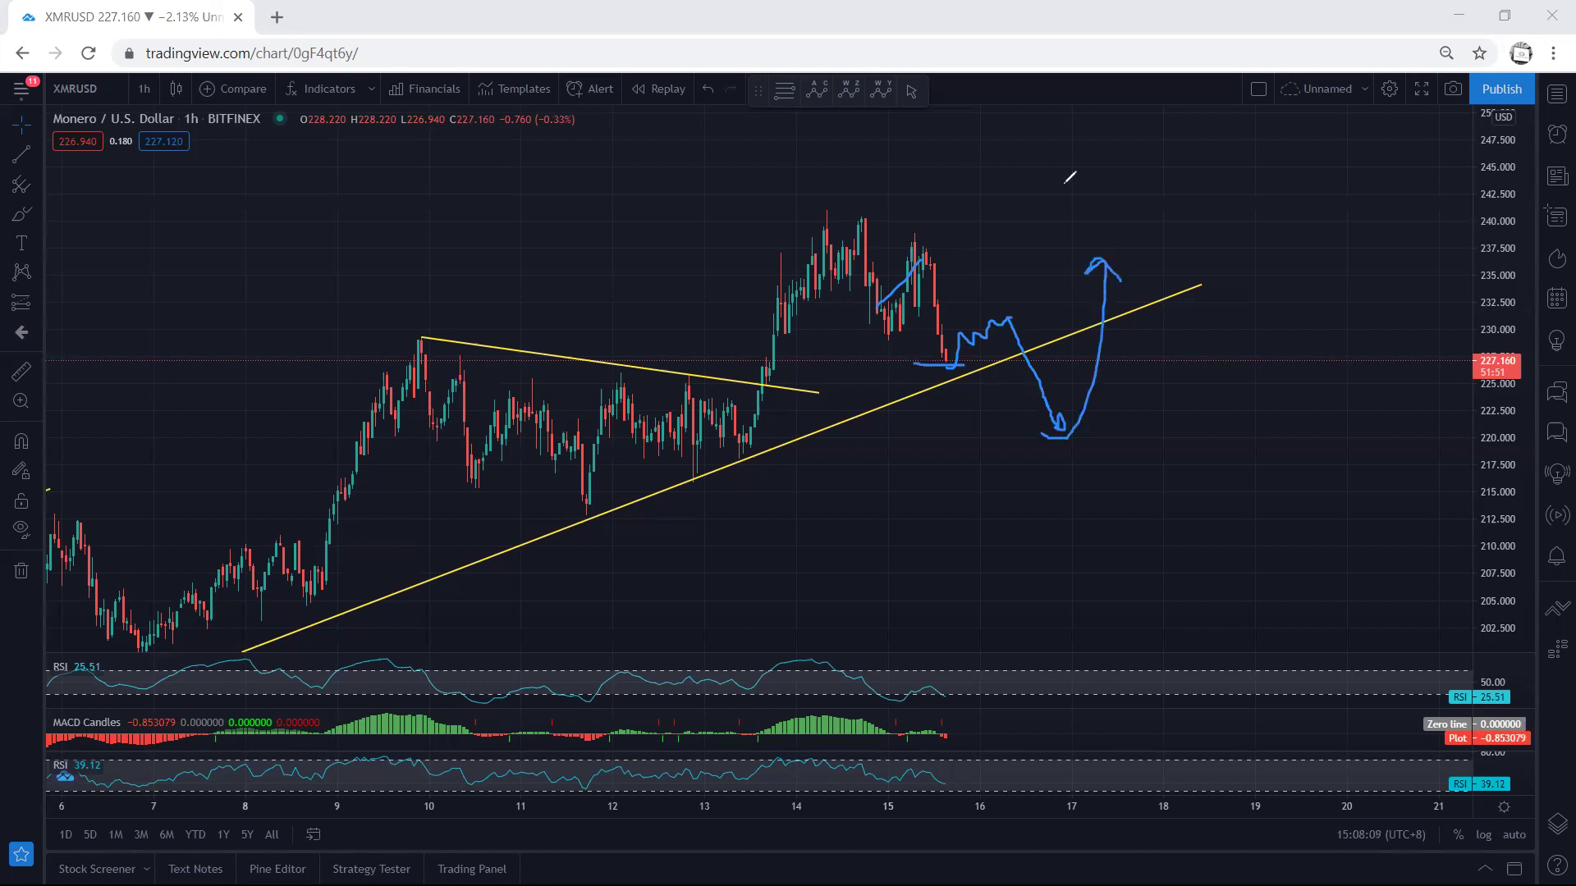
key(ctrl+shift+7)
mouse_move(947, 341)
mouse_down()
mouse_move(984, 401)
mouse_move(1044, 352)
mouse_up()
key(ctrl+z)
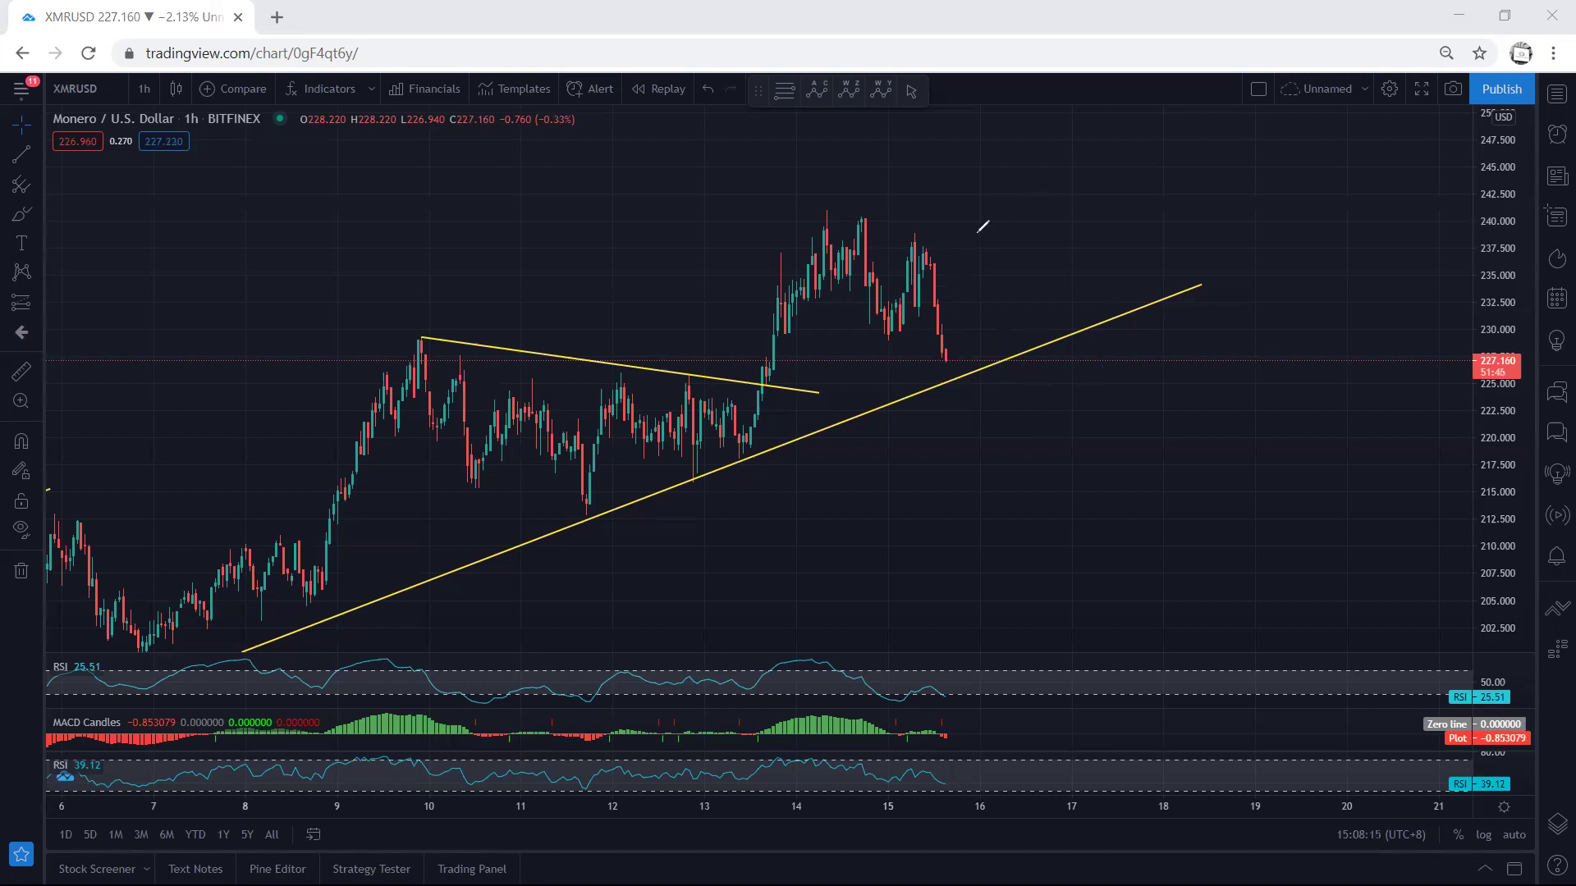
Sketch blue lines, dashes and a peak marker over the recent highs, then erase them
mouse_move(941, 357)
mouse_down()
mouse_move(970, 331)
mouse_move(981, 277)
mouse_move(977, 292)
mouse_up()
key(ctrl+z)
key(ctrl+z)
drag(839, 205, 1075, 291)
mouse_move(1008, 217)
mouse_down()
mouse_move(1000, 197)
mouse_move(1036, 207)
mouse_move(1033, 188)
mouse_up()
drag(994, 216, 1026, 219)
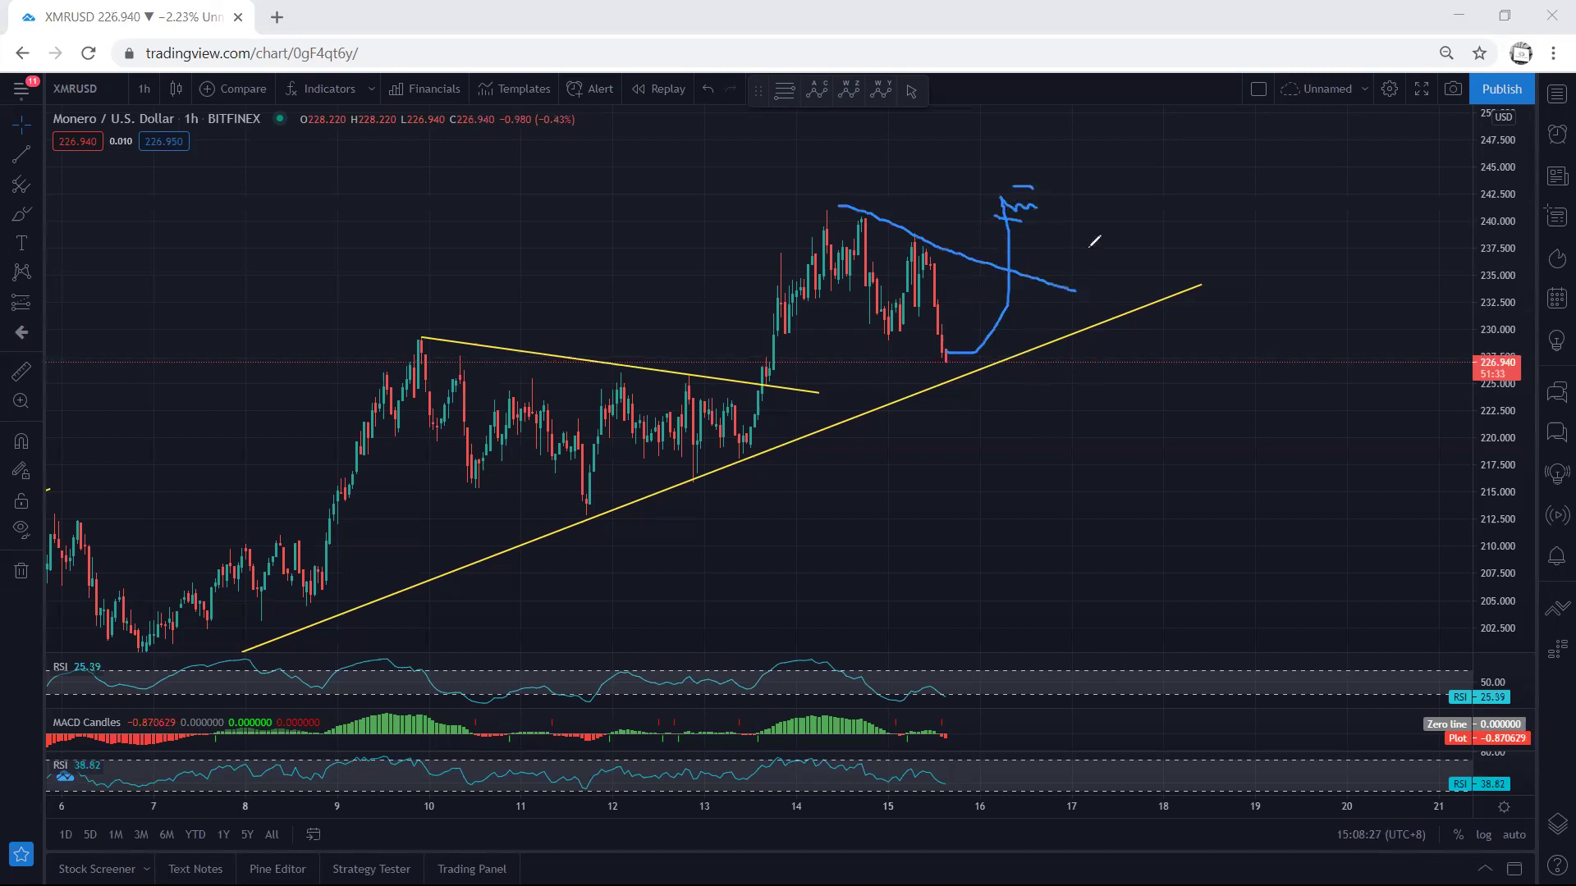
mouse_move(822, 212)
mouse_down()
mouse_move(919, 215)
mouse_move(906, 211)
mouse_up()
key(Delete)
Clear a trial stroke, shift the chart right, and loop the 14th–15th candles in blue
mouse_move(925, 264)
mouse_down()
mouse_move(982, 430)
mouse_move(1018, 365)
mouse_move(1049, 351)
mouse_up()
key(Escape)
drag(512, 200, 574, 172)
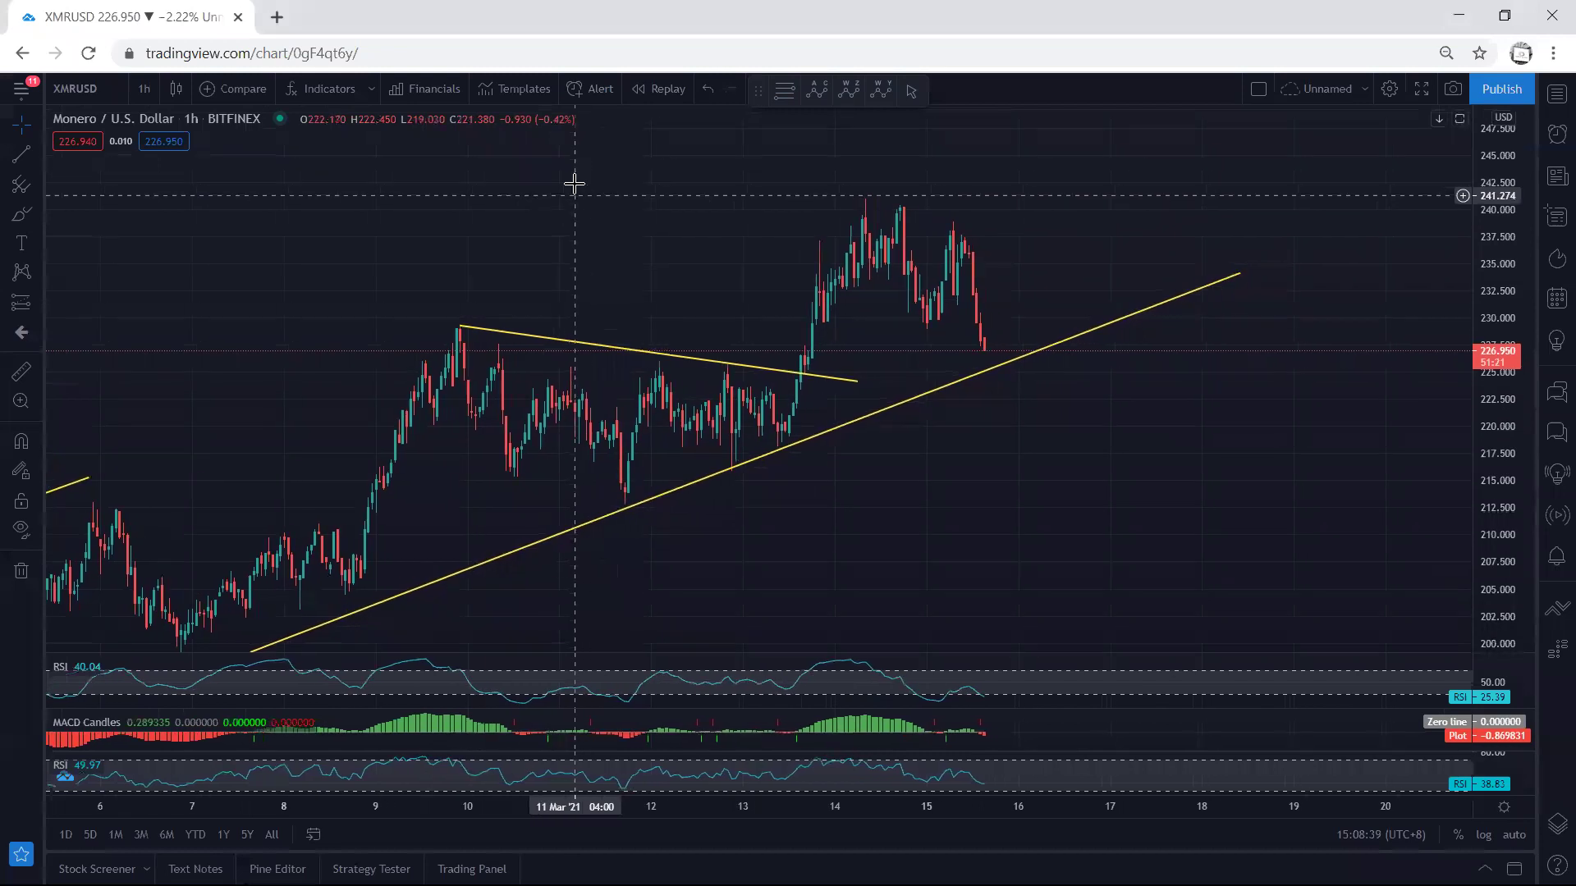
mouse_move(827, 202)
mouse_down()
mouse_move(1067, 279)
mouse_move(858, 270)
mouse_move(855, 197)
mouse_move(886, 233)
mouse_up()
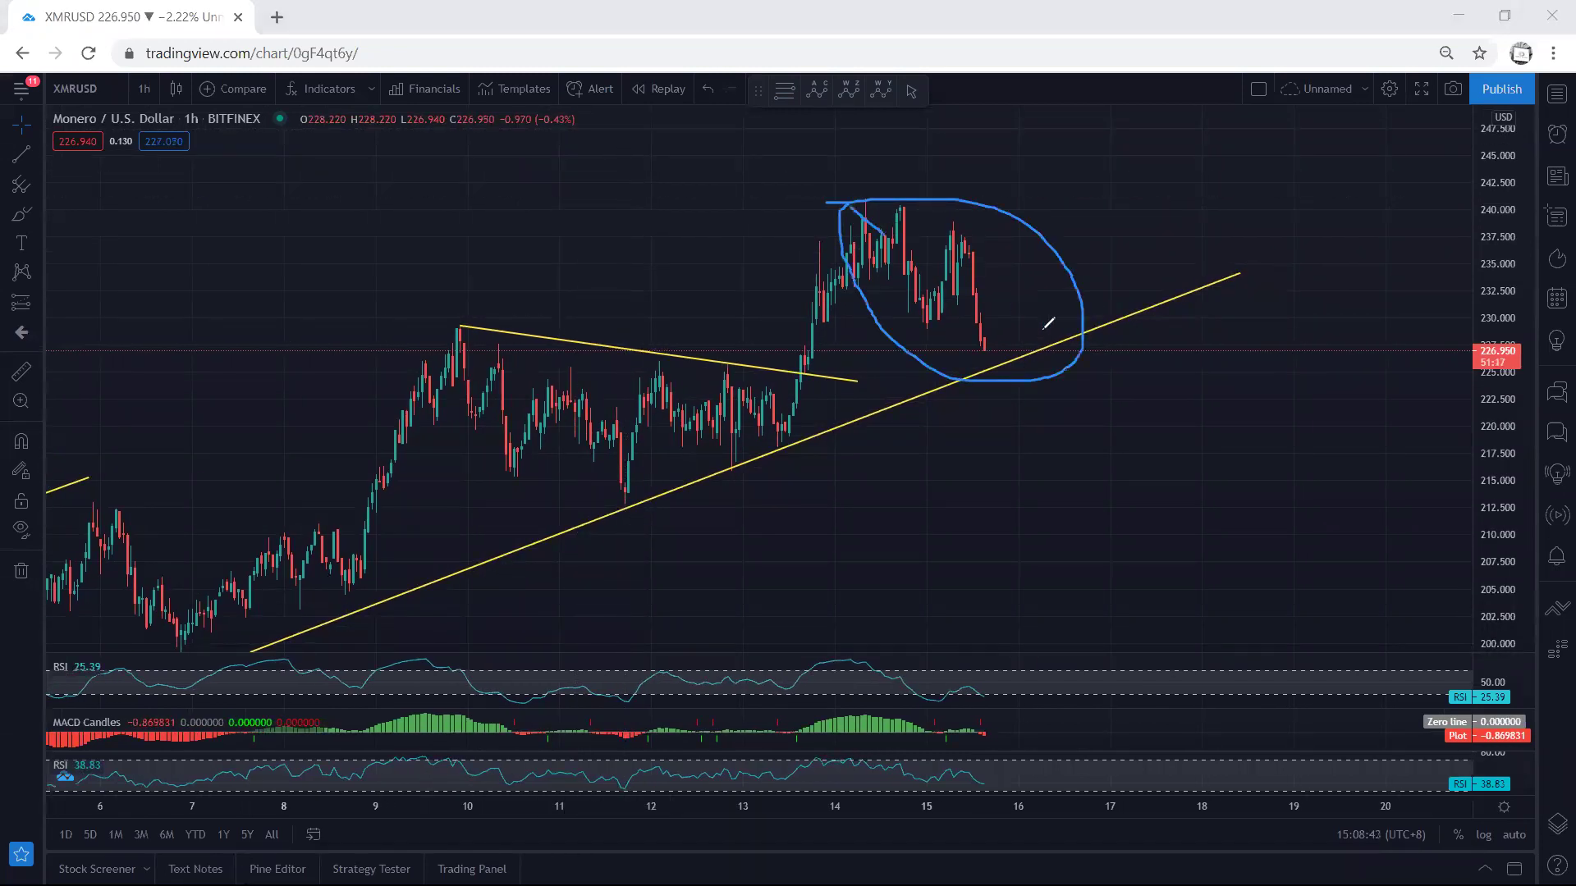